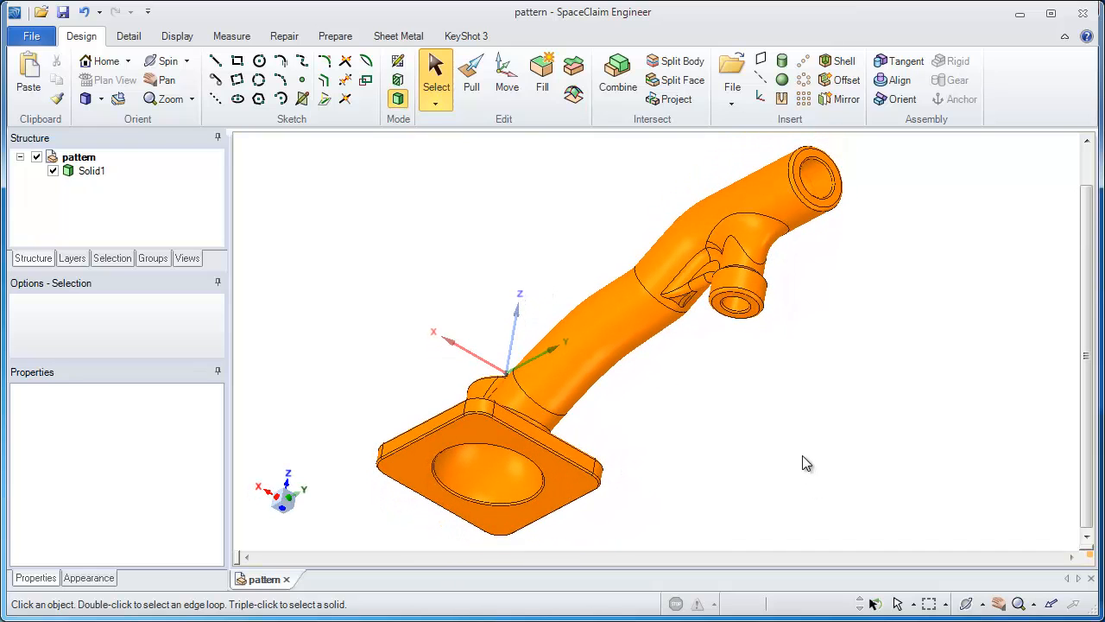
Step: Extract the casting's internal volume, capping it with the base flange, boss, spout and pipe-end faces and using the boss bore as the inner face
{"action": "left_click", "coordinate": [512, 489]}
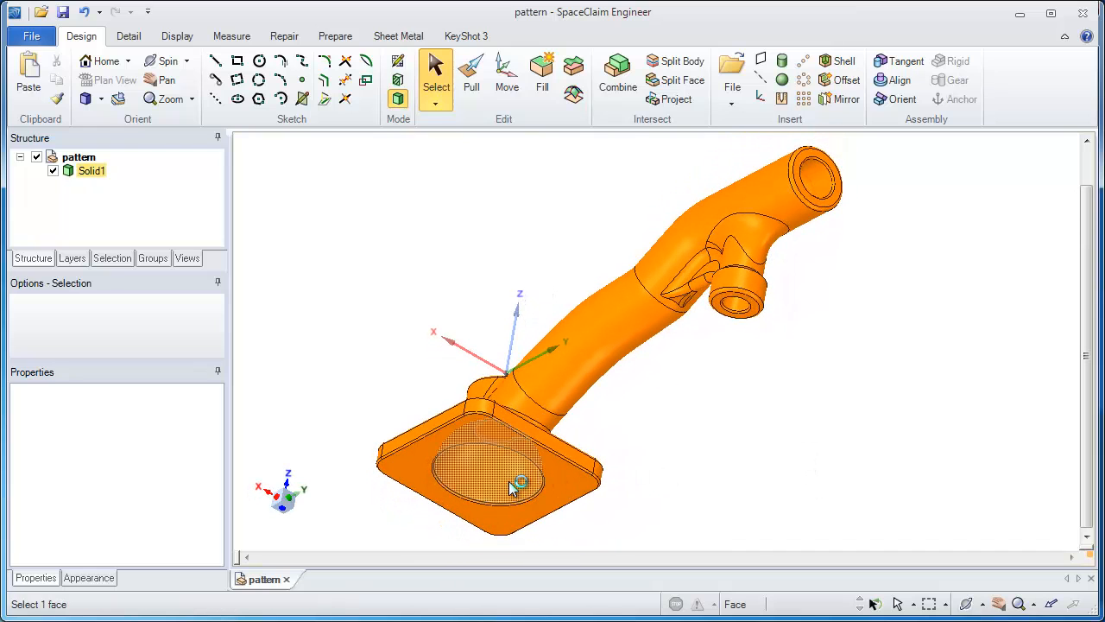
{"action": "left_click", "coordinate": [333, 39]}
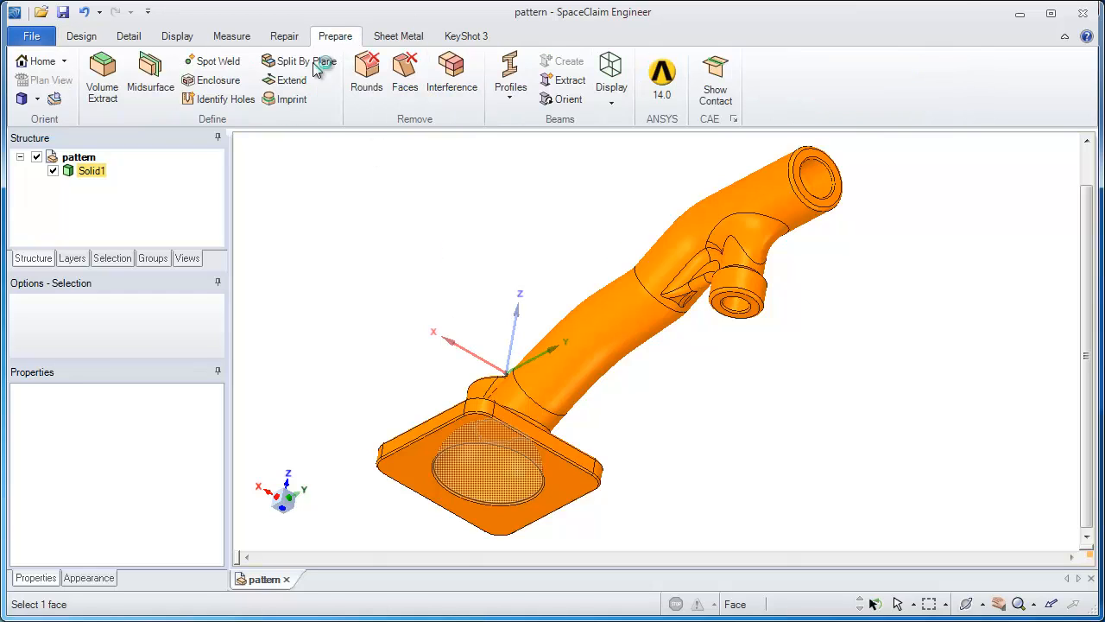
{"action": "left_click", "coordinate": [441, 240]}
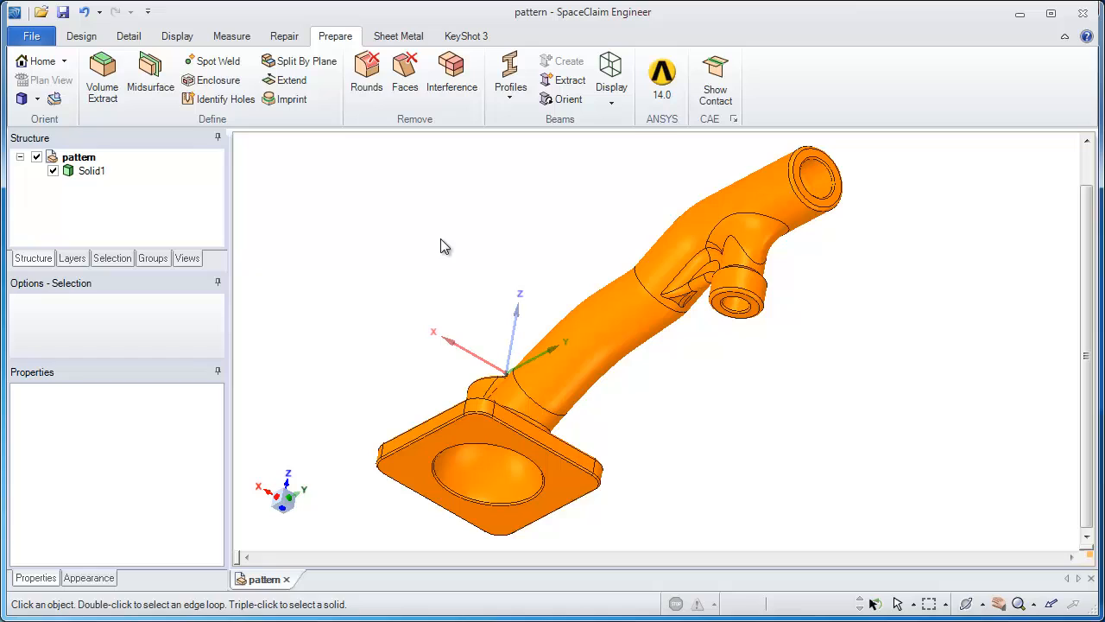
{"action": "left_click", "coordinate": [120, 96]}
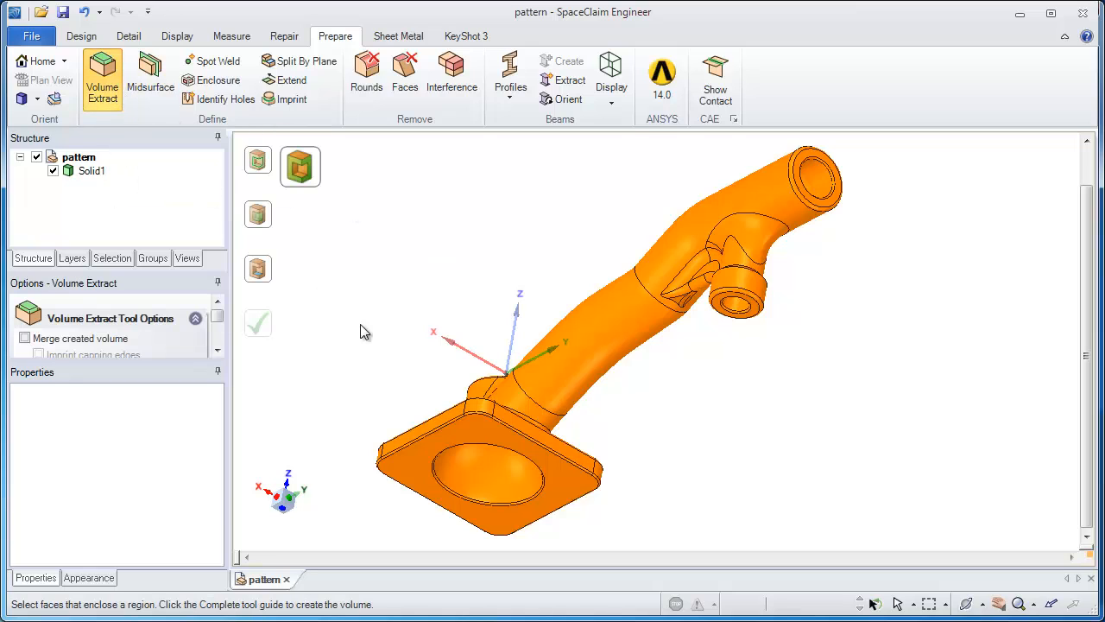
{"action": "left_click", "coordinate": [470, 430]}
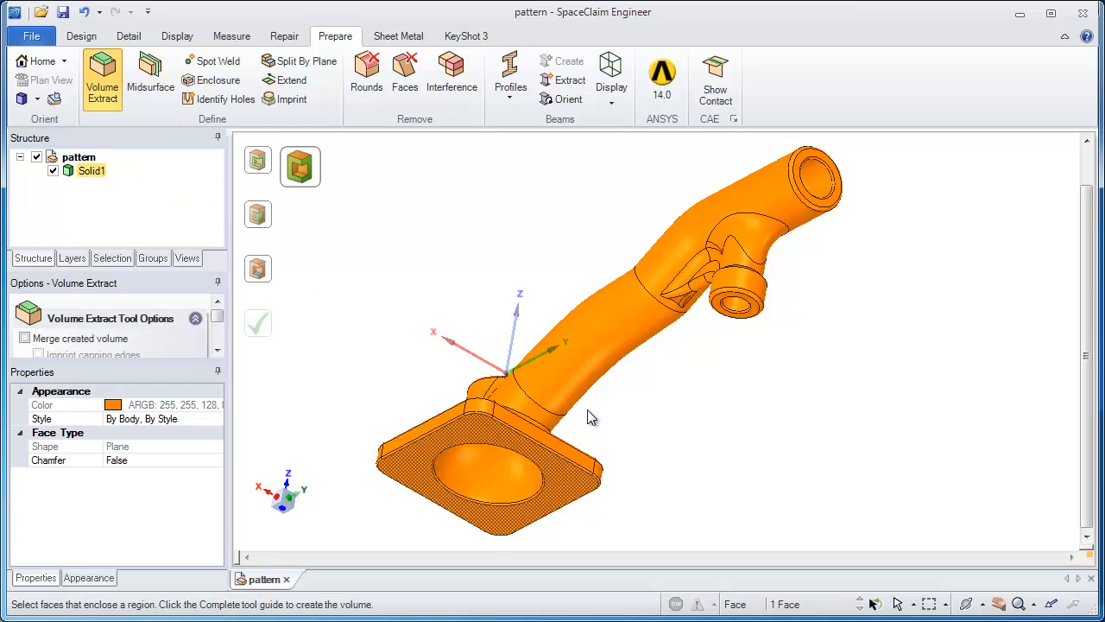
{"action": "left_click", "coordinate": [756, 309], "text": "ctrl"}
{"action": "left_click", "coordinate": [836, 198], "text": "ctrl"}
{"action": "middle_click_drag", "start_coordinate": [361, 438], "coordinate": [474, 333]}
{"action": "left_click", "coordinate": [474, 333], "text": "ctrl"}
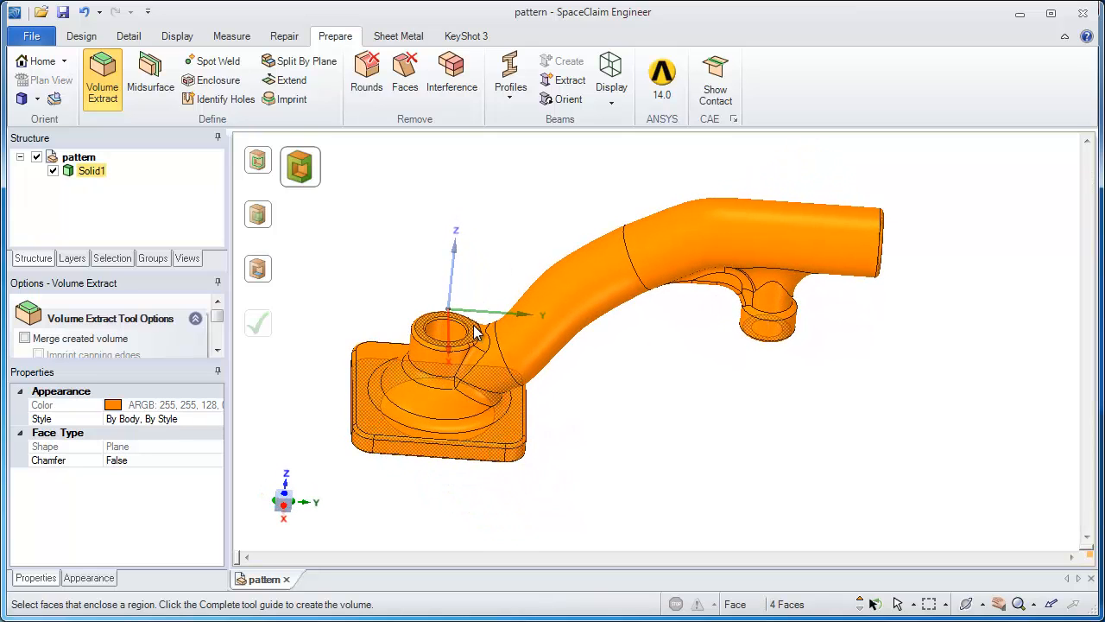
{"action": "left_click", "coordinate": [454, 335], "text": "ctrl+shift"}
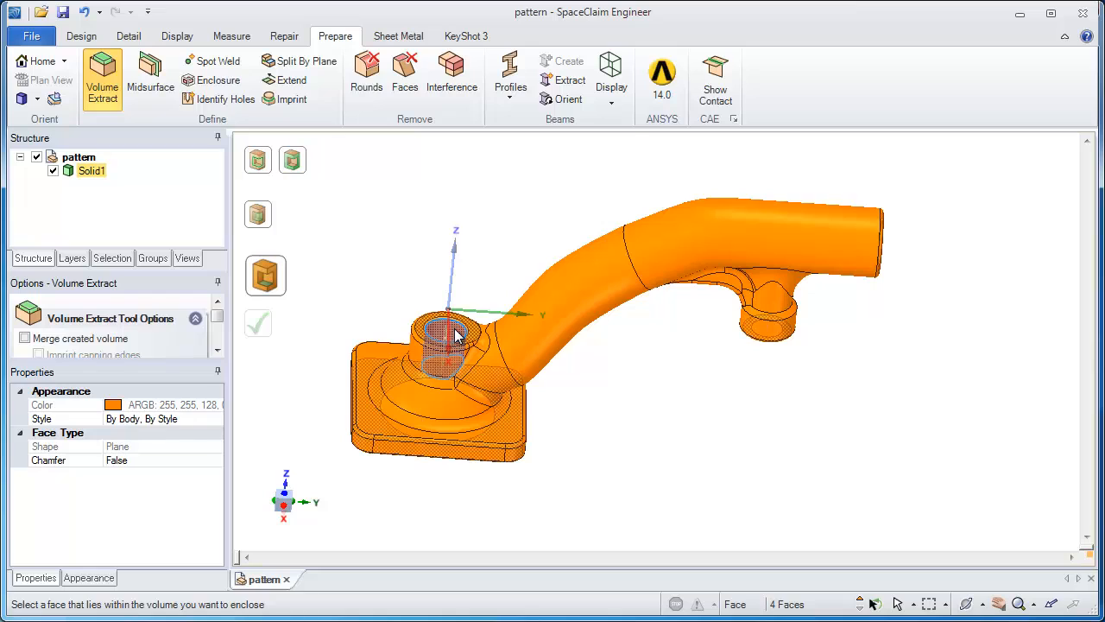
{"action": "left_click", "coordinate": [458, 337]}
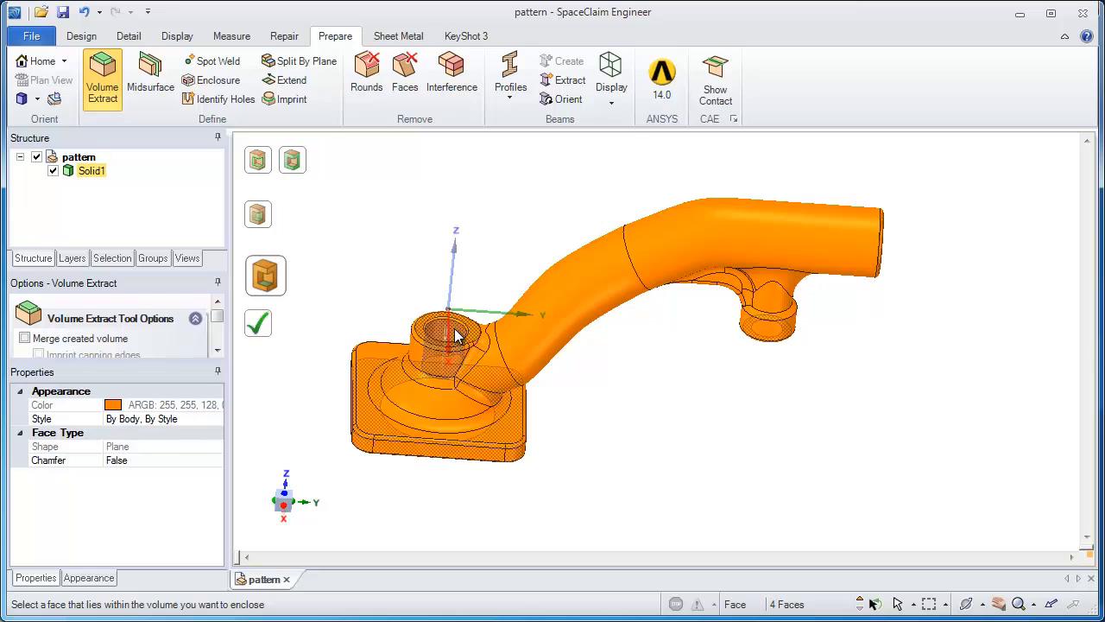
{"action": "left_click", "coordinate": [267, 329]}
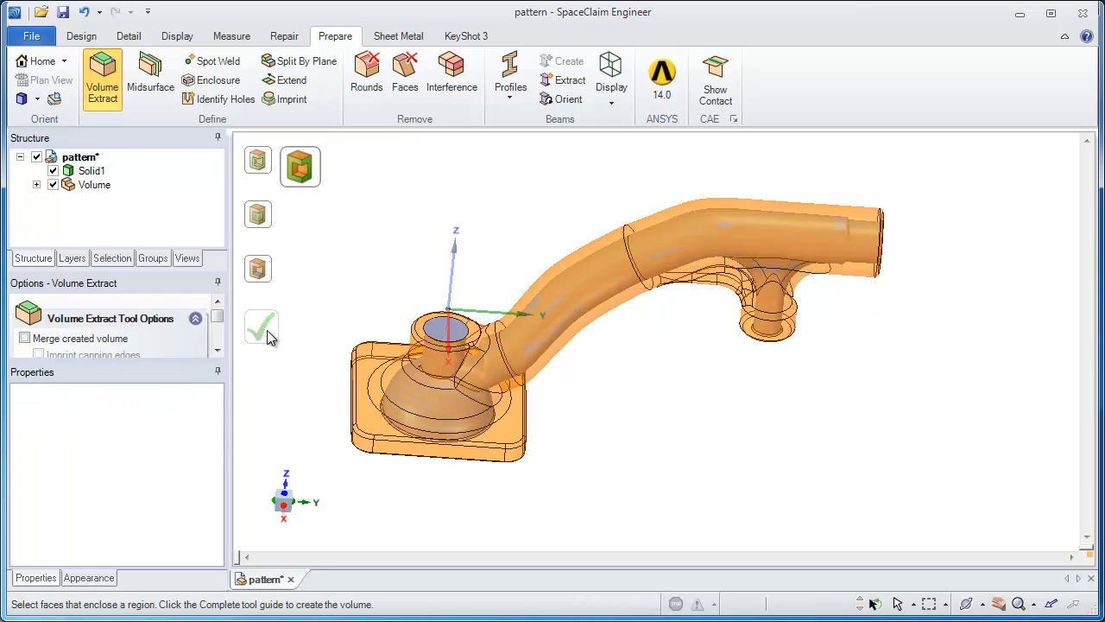
Step: Hide Solid1 to inspect the extracted volume, restore Solid1, and hide the Volume component
{"action": "left_click", "coordinate": [53, 171]}
{"action": "middle_click_drag", "start_coordinate": [437, 183], "coordinate": [437, 180]}
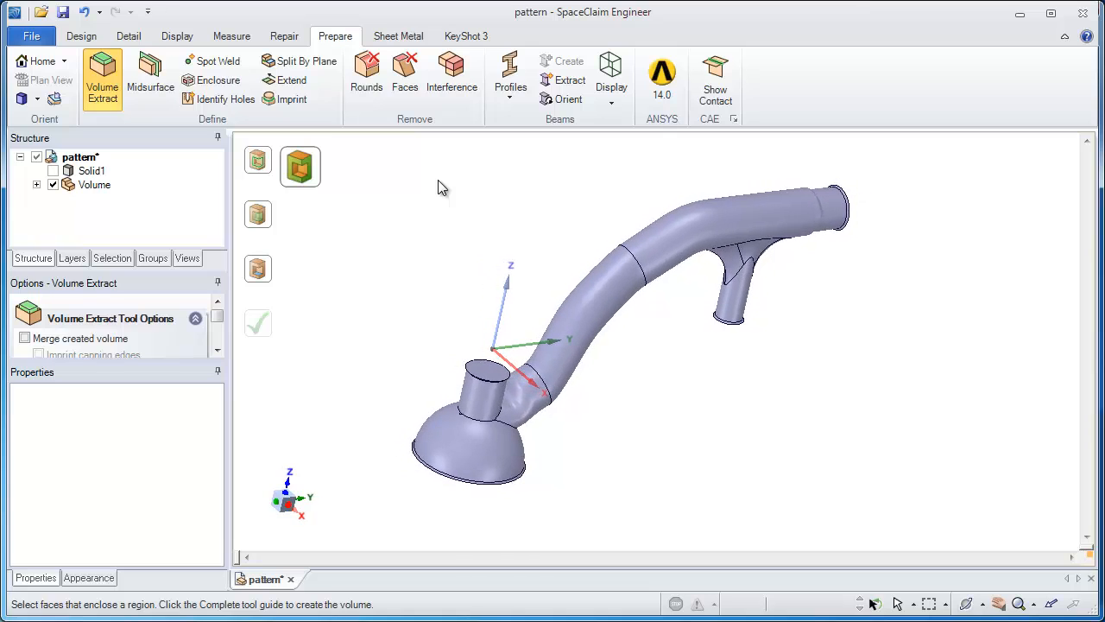
{"action": "left_click", "coordinate": [53, 171]}
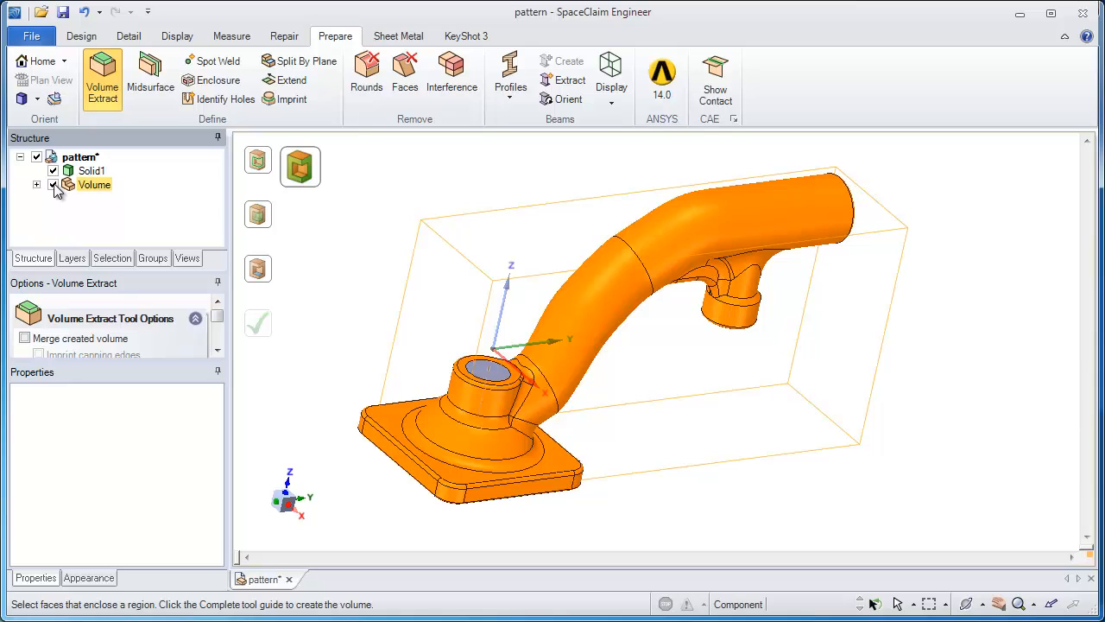
{"action": "left_click", "coordinate": [53, 185]}
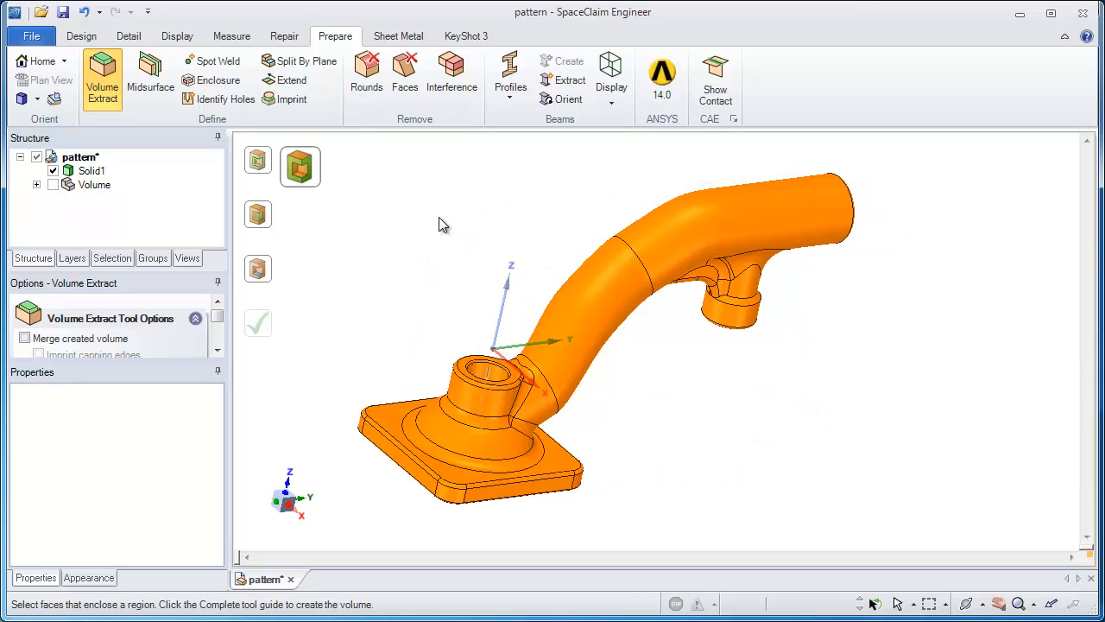
{"action": "middle_click_drag", "start_coordinate": [436, 214], "coordinate": [431, 217]}
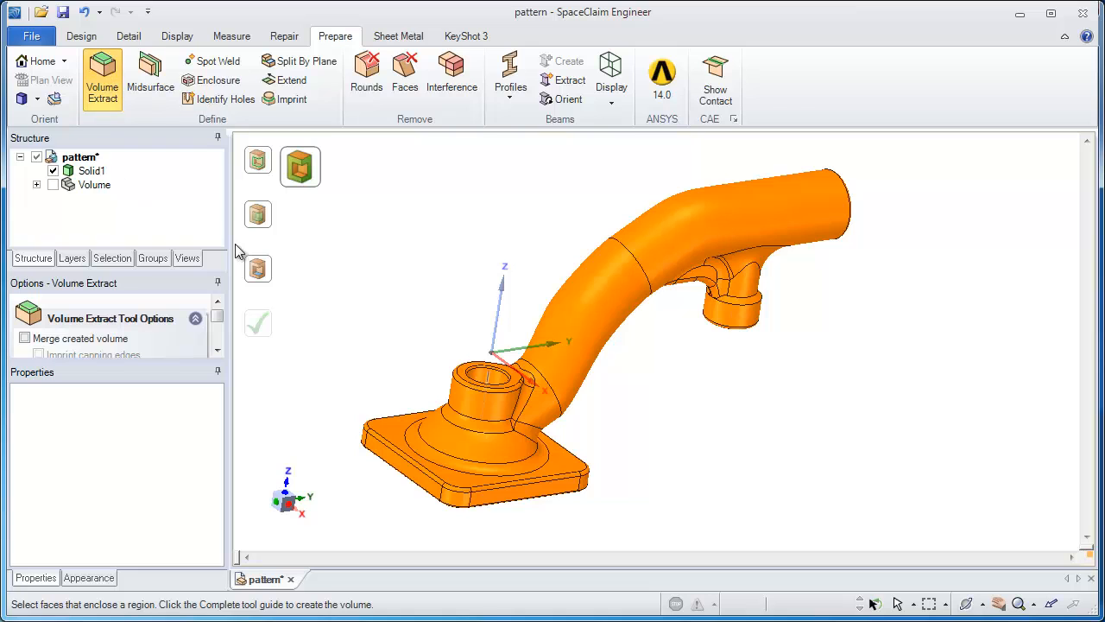
Step: Extract a second volume from the four opening faces and the flange's inner wall with Merge created volume enabled, and hide Solid1
{"action": "left_click", "coordinate": [513, 373]}
{"action": "middle_click_drag", "start_coordinate": [767, 317], "coordinate": [603, 431]}
{"action": "left_click", "coordinate": [854, 237], "text": "ctrl"}
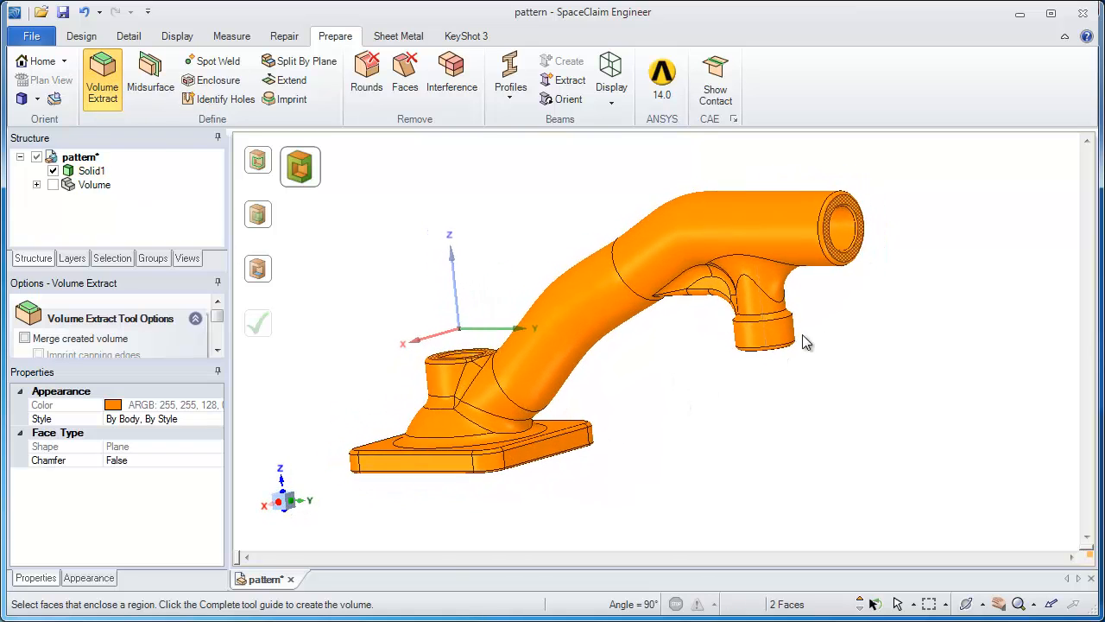
{"action": "middle_click_drag", "start_coordinate": [802, 334], "coordinate": [784, 326]}
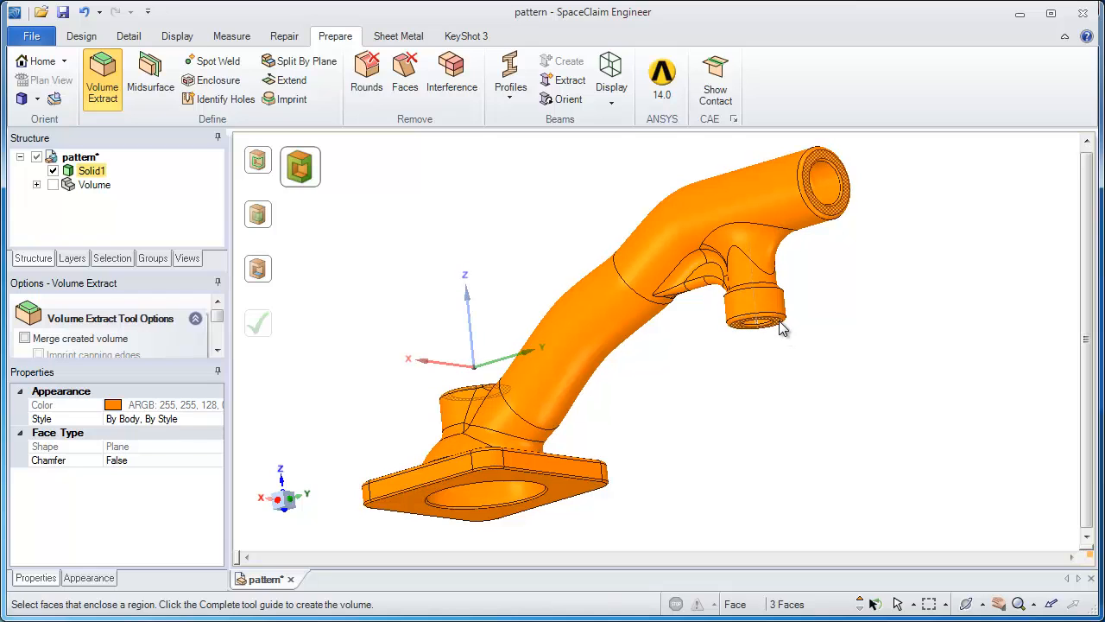
{"action": "left_click", "coordinate": [496, 491], "text": "ctrl"}
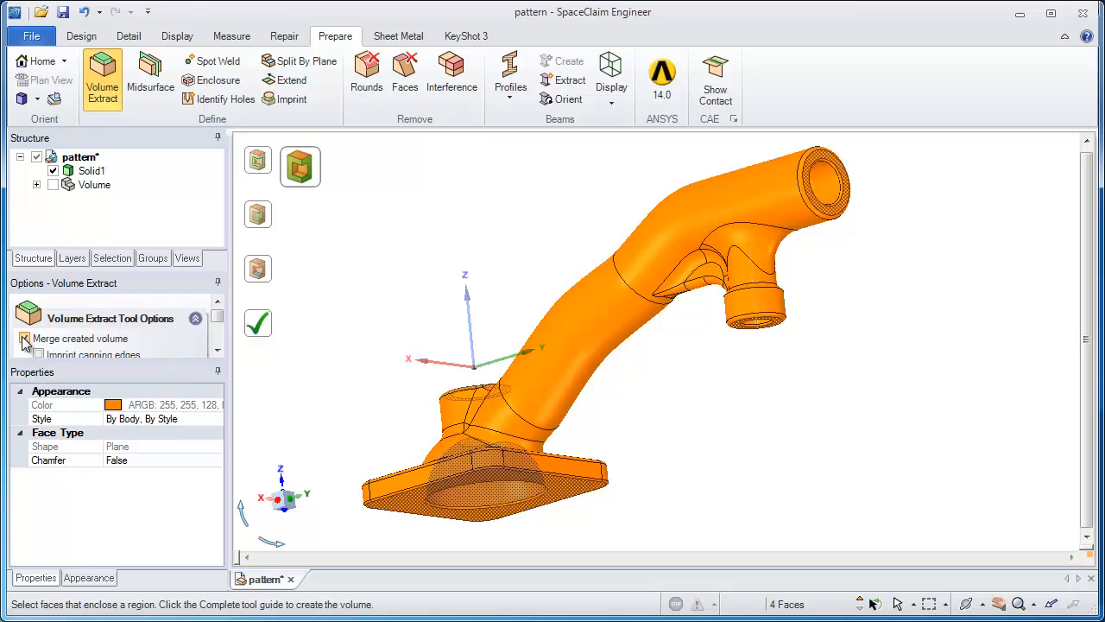
{"action": "left_click", "coordinate": [258, 323]}
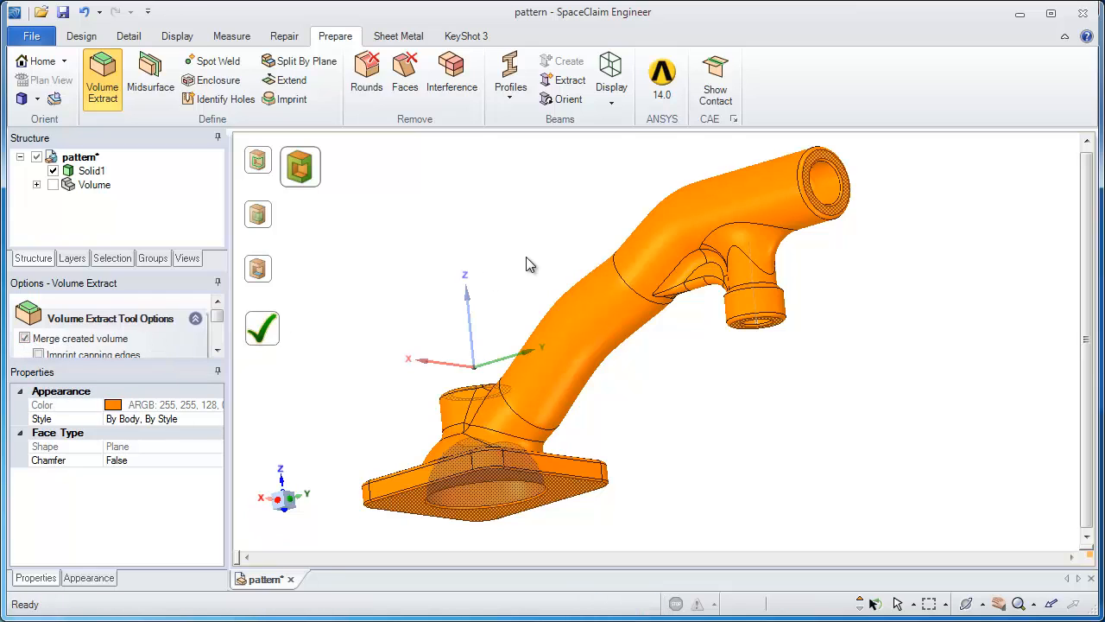
{"action": "left_click", "coordinate": [53, 171]}
{"action": "middle_click_drag", "start_coordinate": [432, 208], "coordinate": [449, 222]}
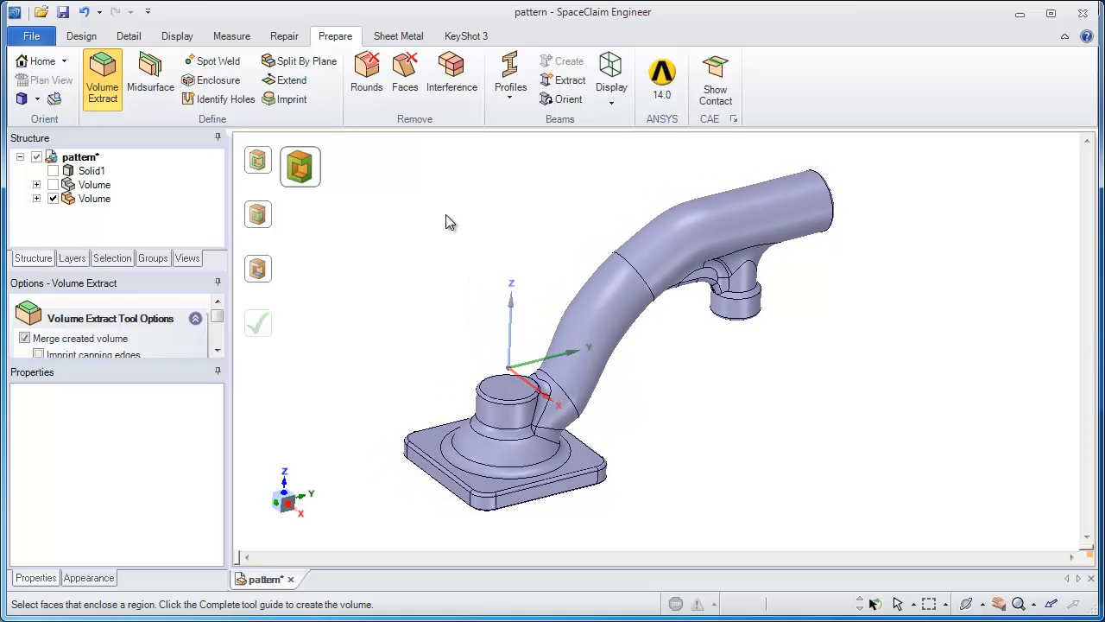
Step: Insert a reference plane through the origin, spanning the Y and Z axes of the merged volume
{"action": "left_click", "coordinate": [82, 36]}
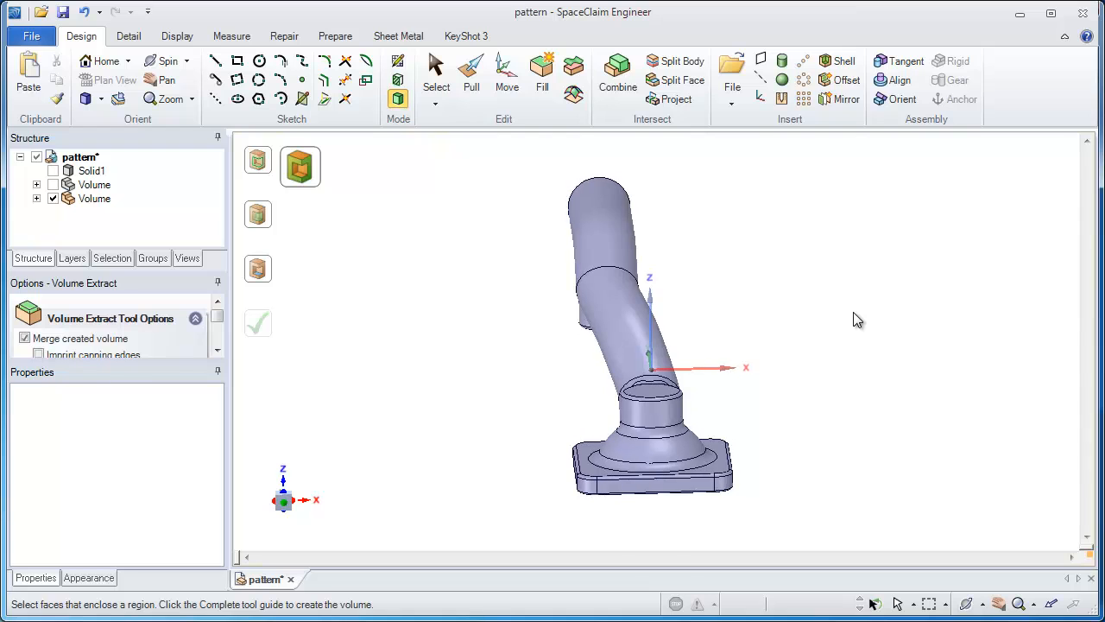
{"action": "left_click", "coordinate": [617, 215]}
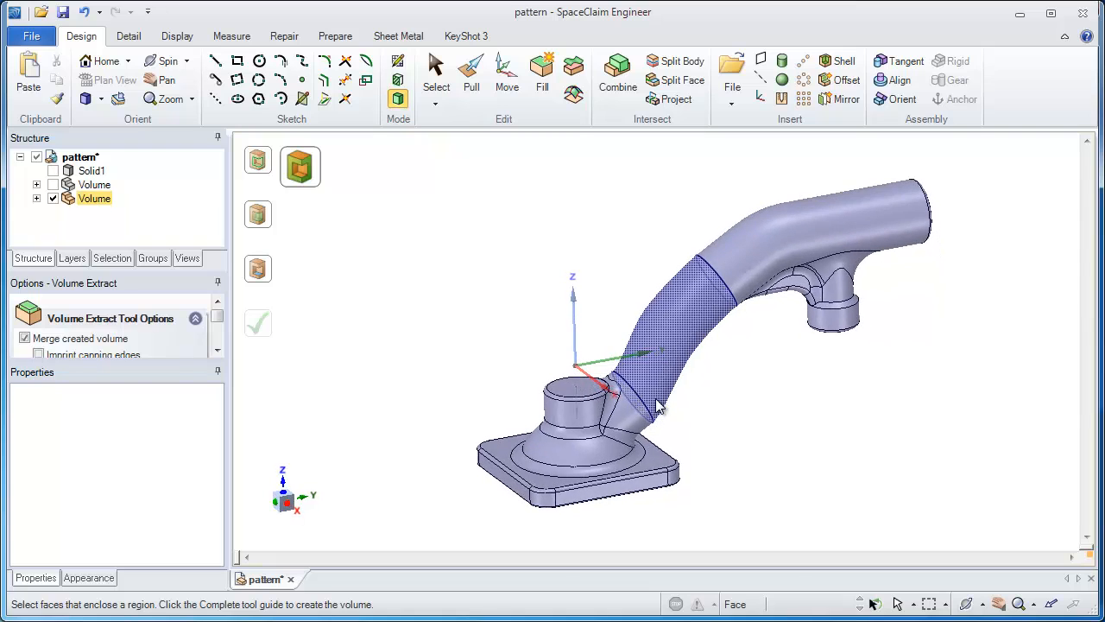
{"action": "left_click", "coordinate": [760, 58]}
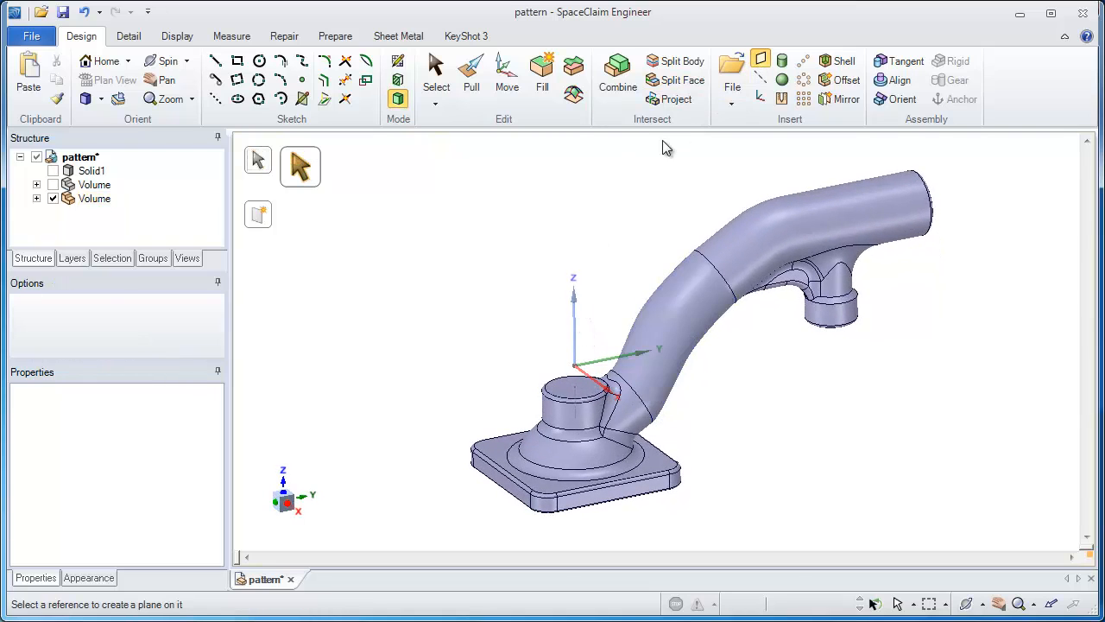
{"action": "left_click", "coordinate": [572, 306]}
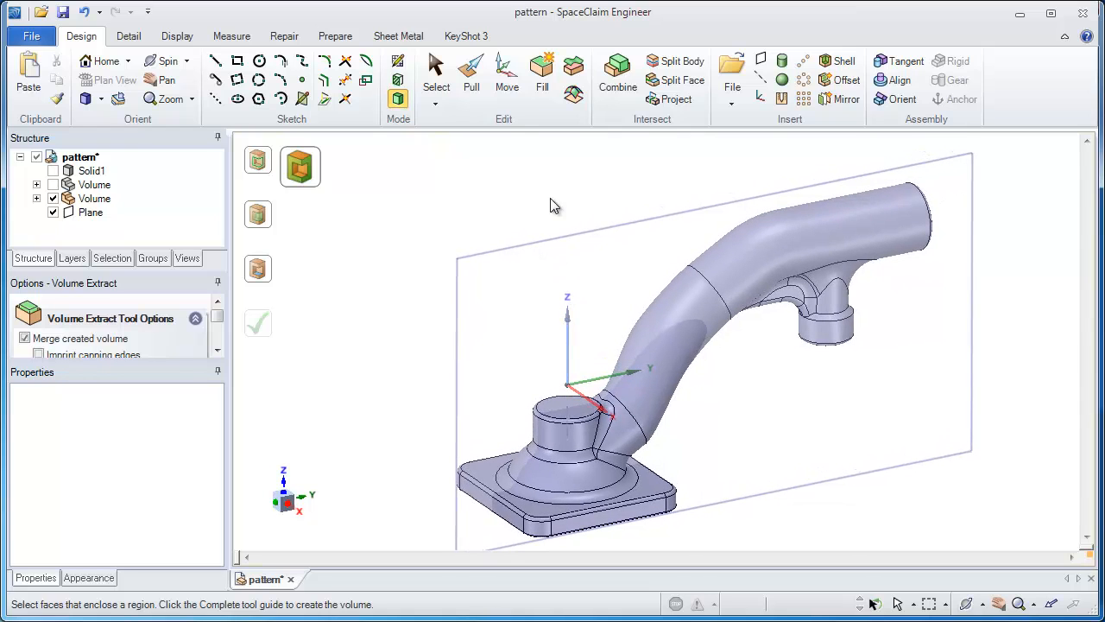
Step: Copy the reference plane along the X axis up to the centre of the large pipe end
{"action": "left_click", "coordinate": [507, 76]}
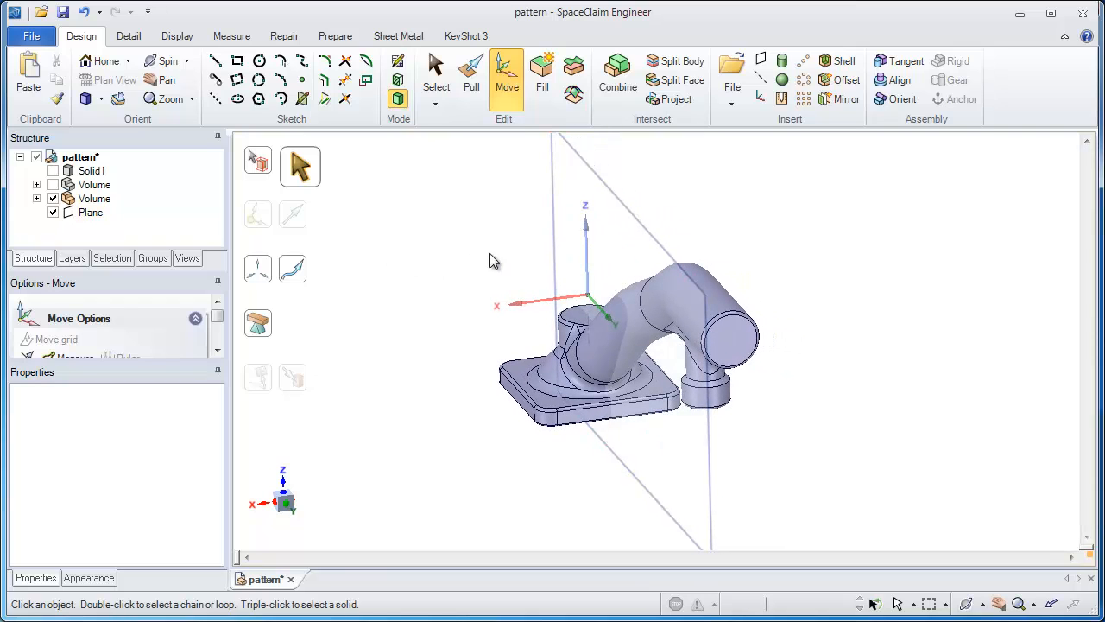
{"action": "left_click", "coordinate": [649, 239]}
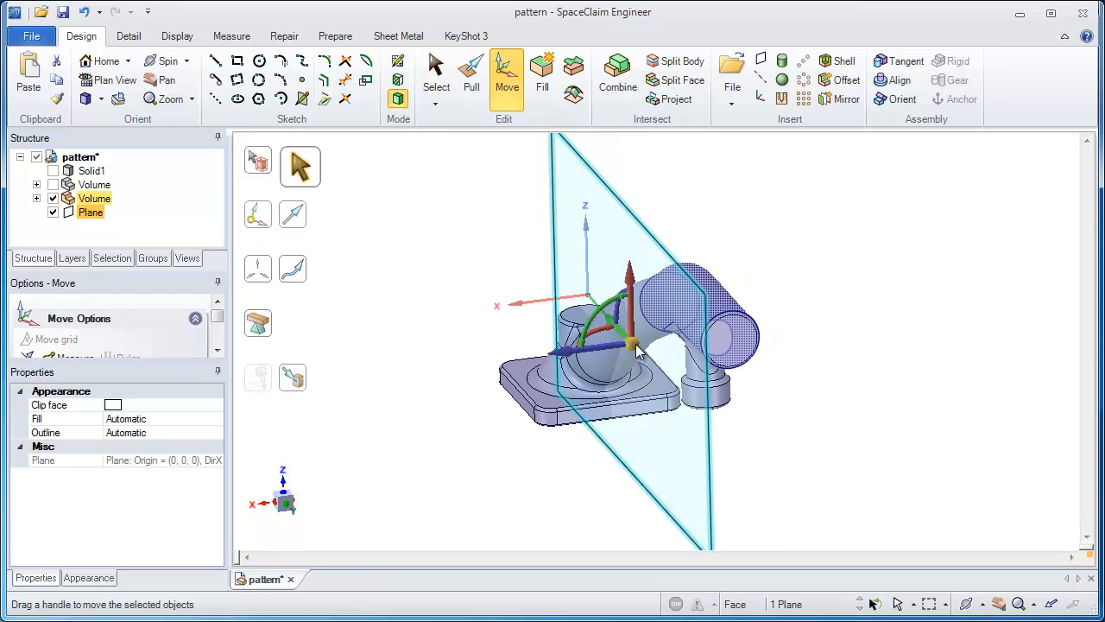
{"action": "key", "text": "u"}
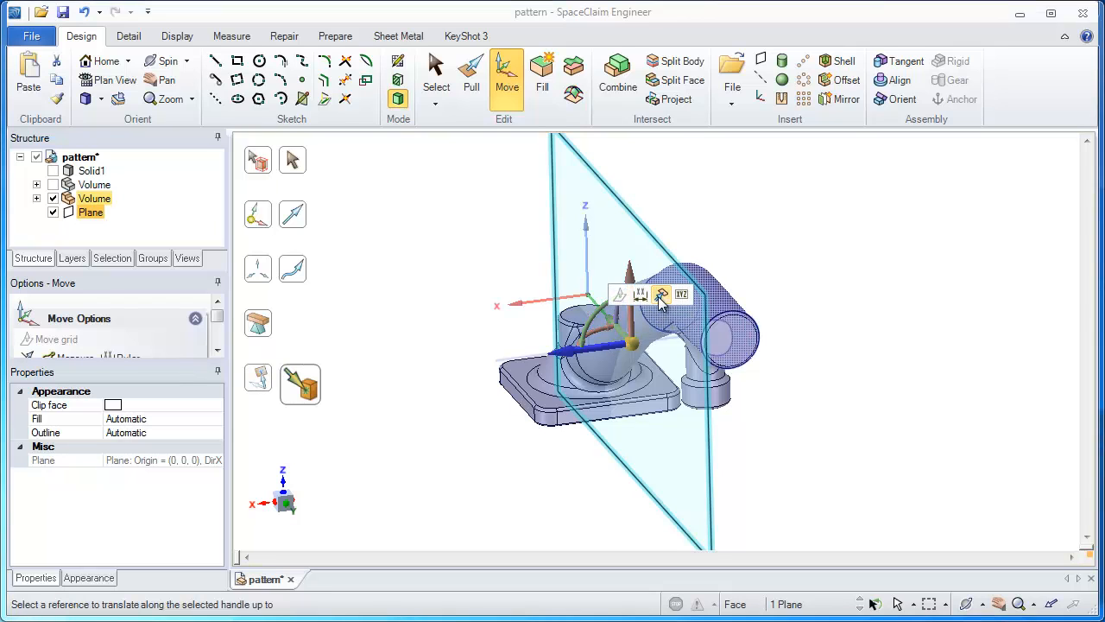
{"action": "left_click", "coordinate": [741, 339], "text": "ctrl"}
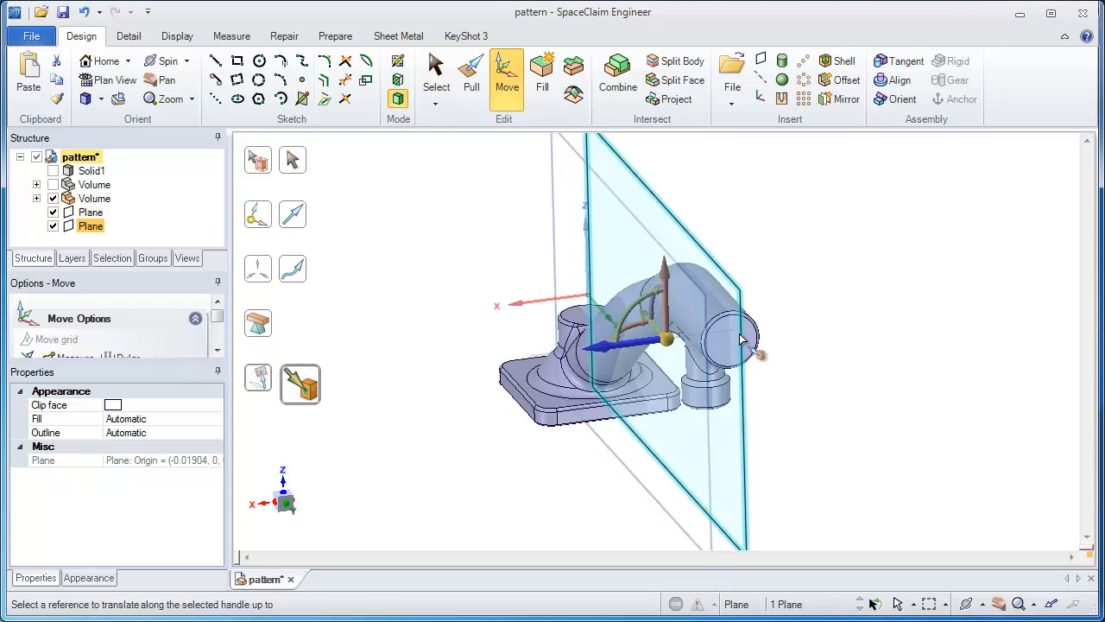
{"action": "middle_click_drag", "start_coordinate": [740, 336], "coordinate": [740, 336]}
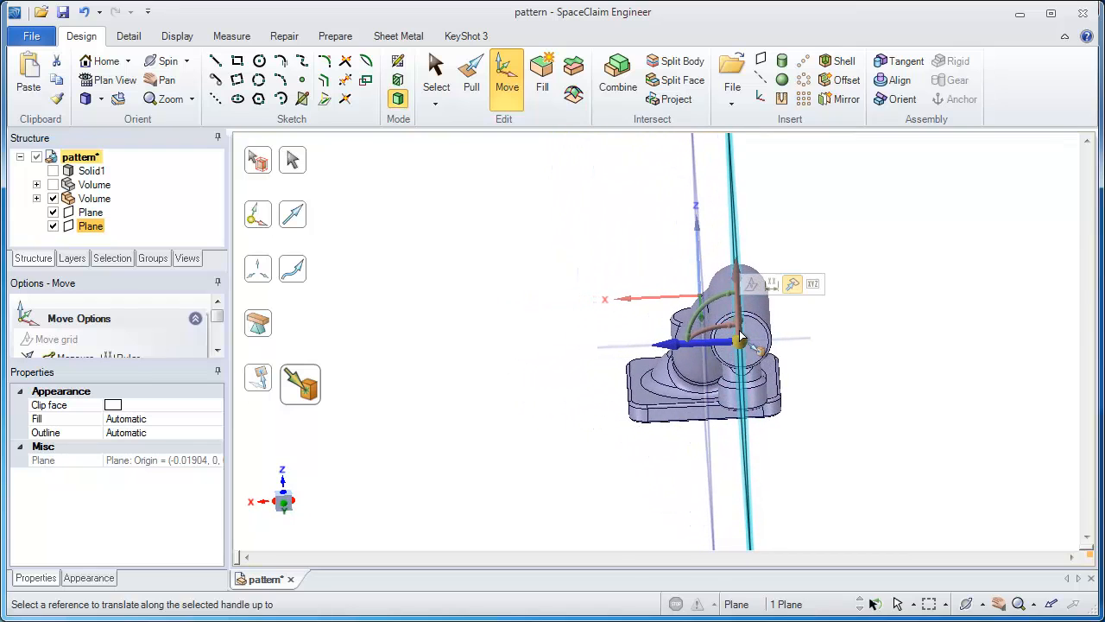
{"action": "left_click", "coordinate": [841, 422]}
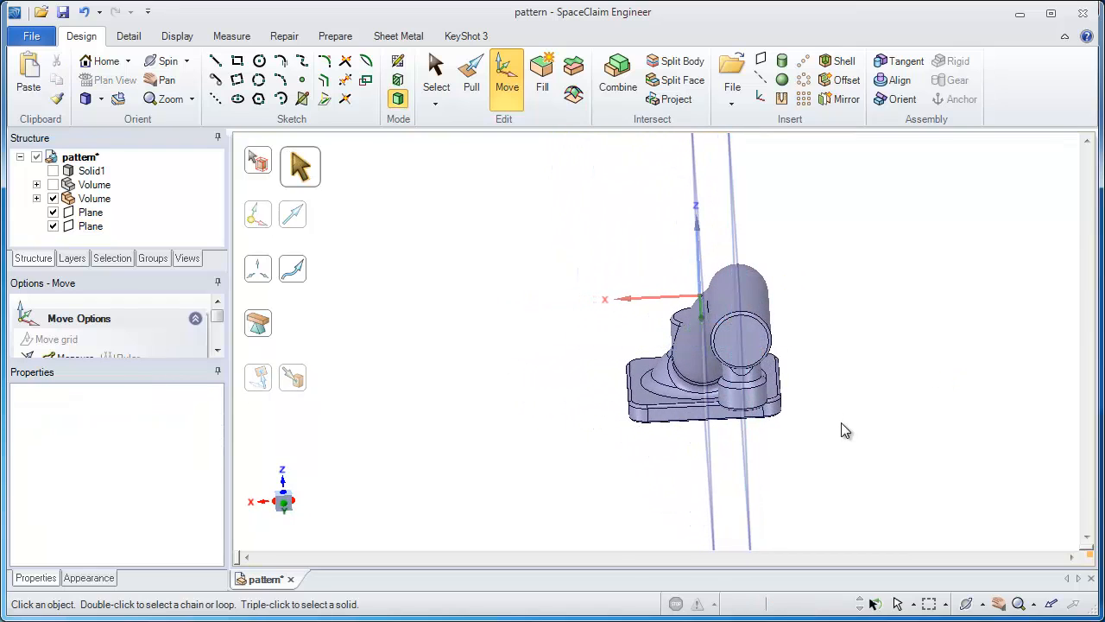
Step: Run a Draft analysis on the merged volume body
{"action": "key", "text": "h"}
{"action": "middle_click_drag", "start_coordinate": [850, 410], "coordinate": [850, 410]}
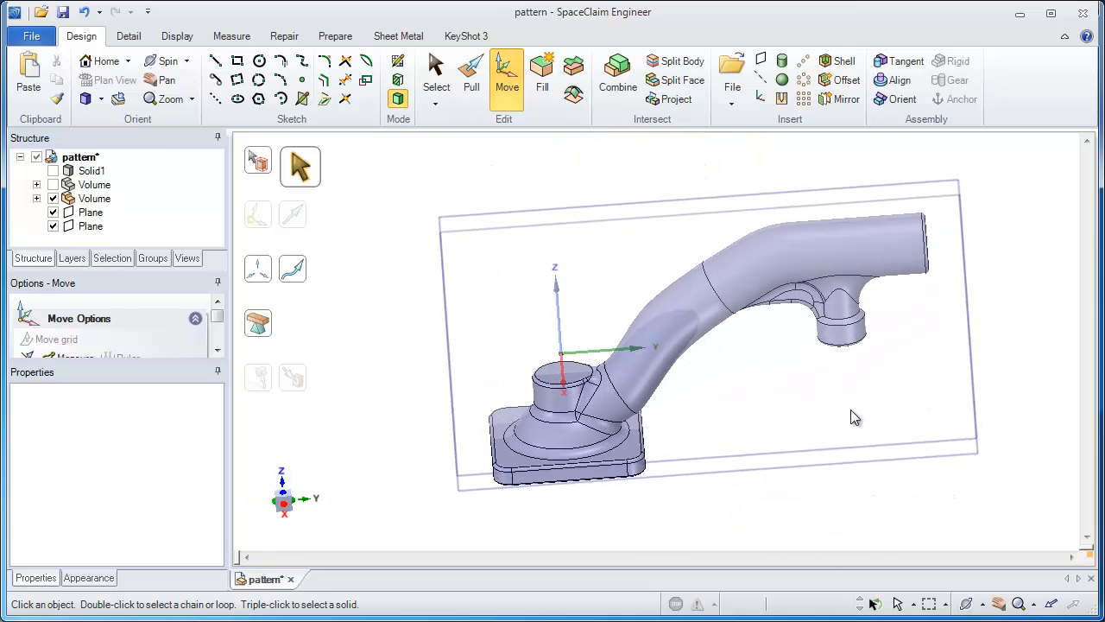
{"action": "middle_click_drag", "start_coordinate": [806, 375], "coordinate": [727, 314]}
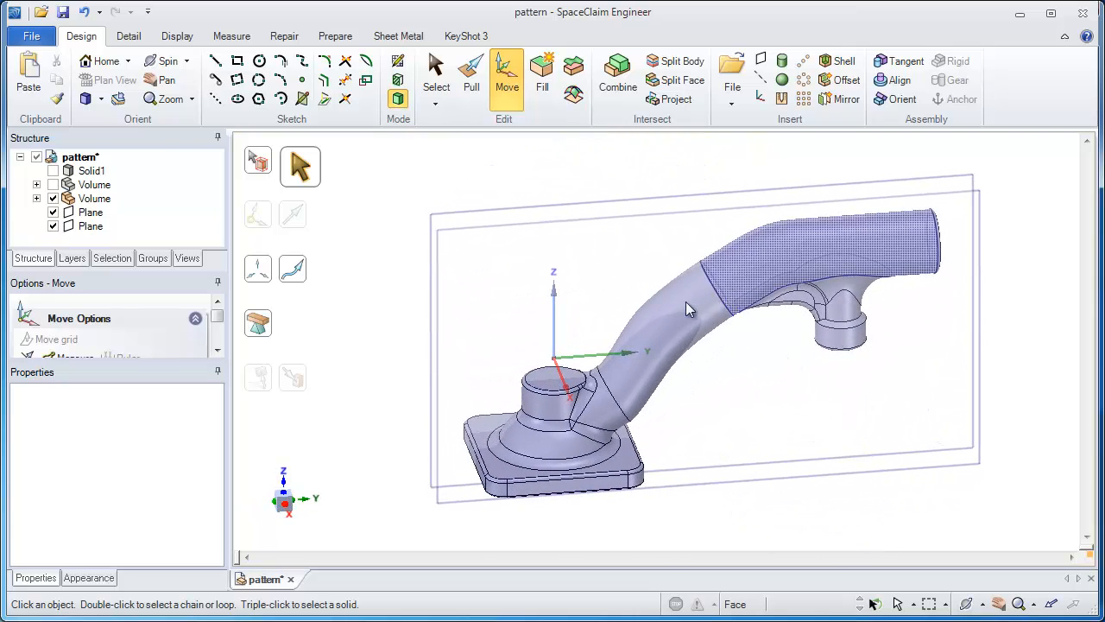
{"action": "left_click", "coordinate": [231, 35]}
{"action": "left_click", "coordinate": [501, 66]}
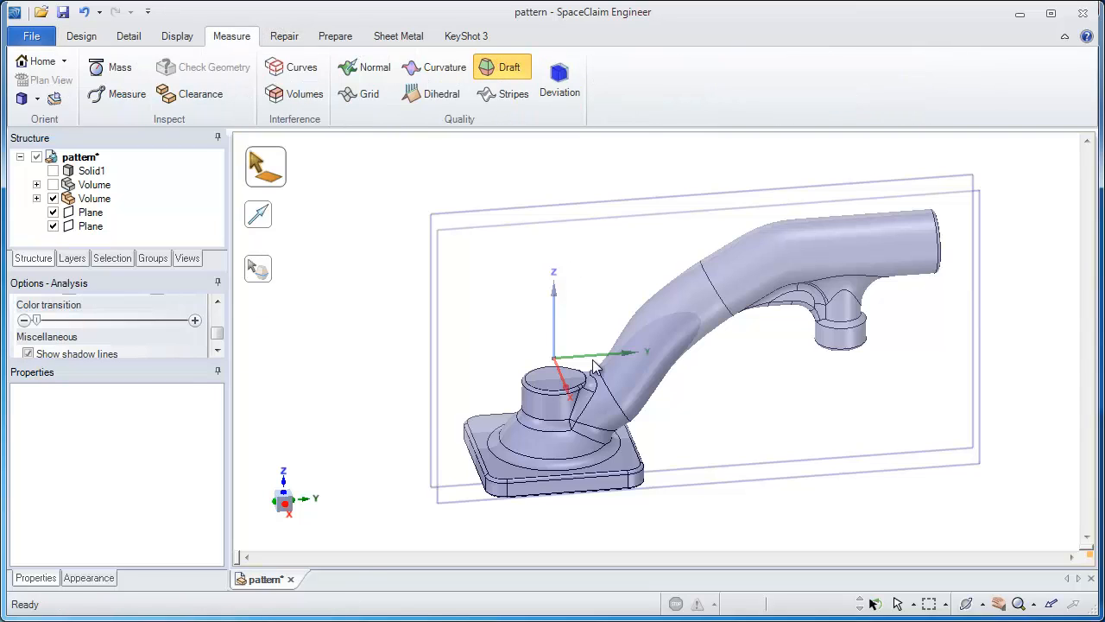
{"action": "left_click", "coordinate": [635, 403]}
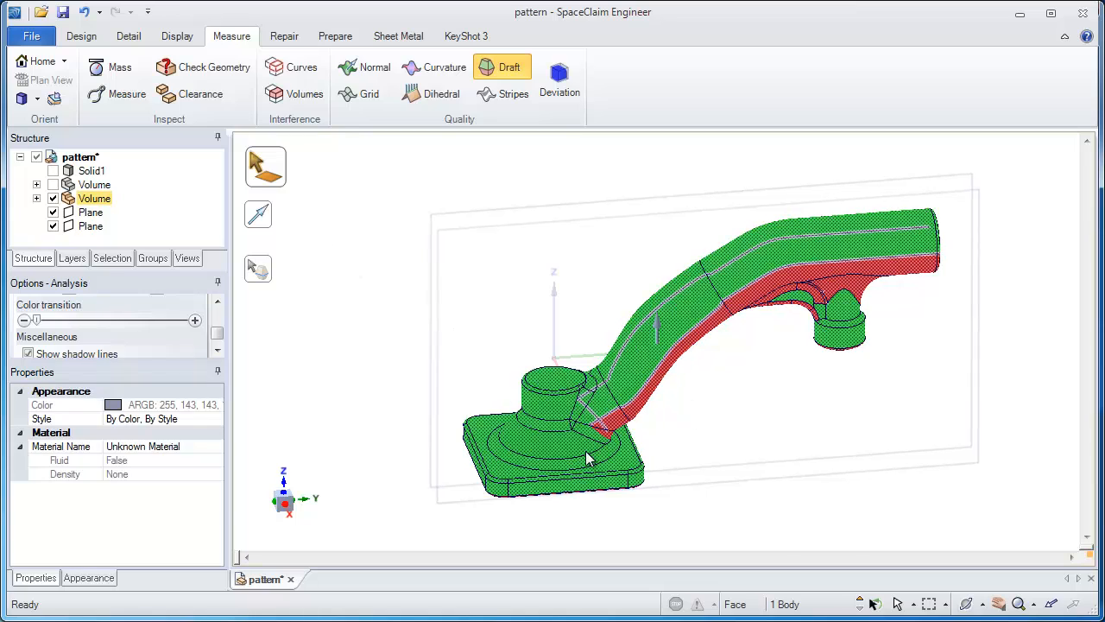
Step: Set the Draft analysis direction perpendicular to the side face of the base flange, along the X axis
{"action": "middle_click_drag", "start_coordinate": [586, 451], "coordinate": [403, 419]}
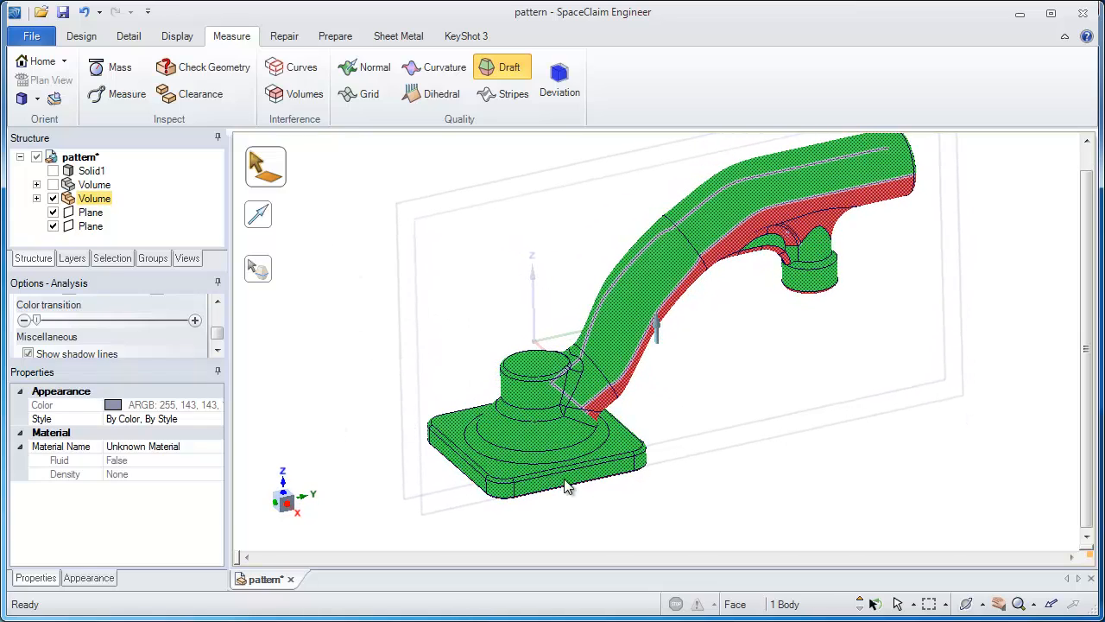
{"action": "left_click", "coordinate": [272, 225]}
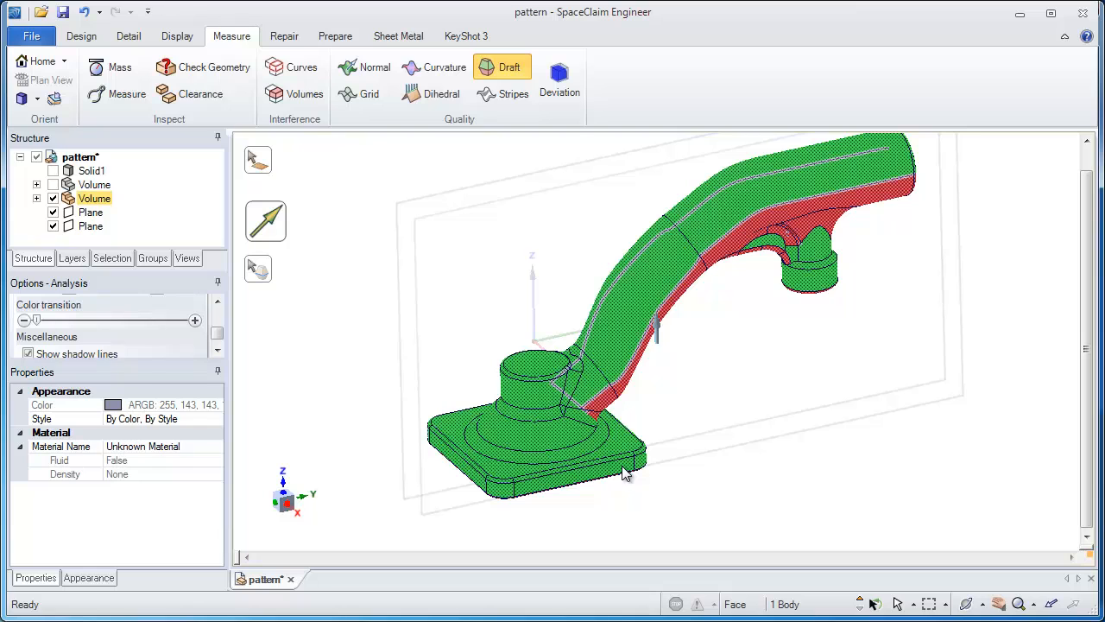
{"action": "left_click", "coordinate": [626, 473]}
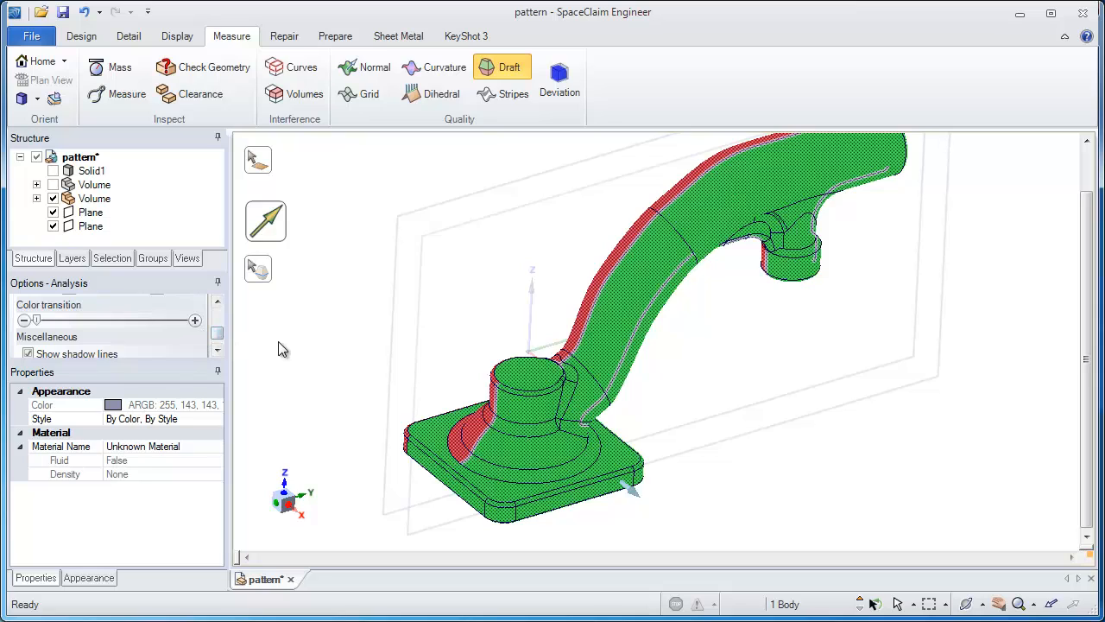
Step: Create parting-line curves from the Draft analysis on both sides of the curved pipe section, and check them with the volume hidden
{"action": "left_click", "coordinate": [267, 284]}
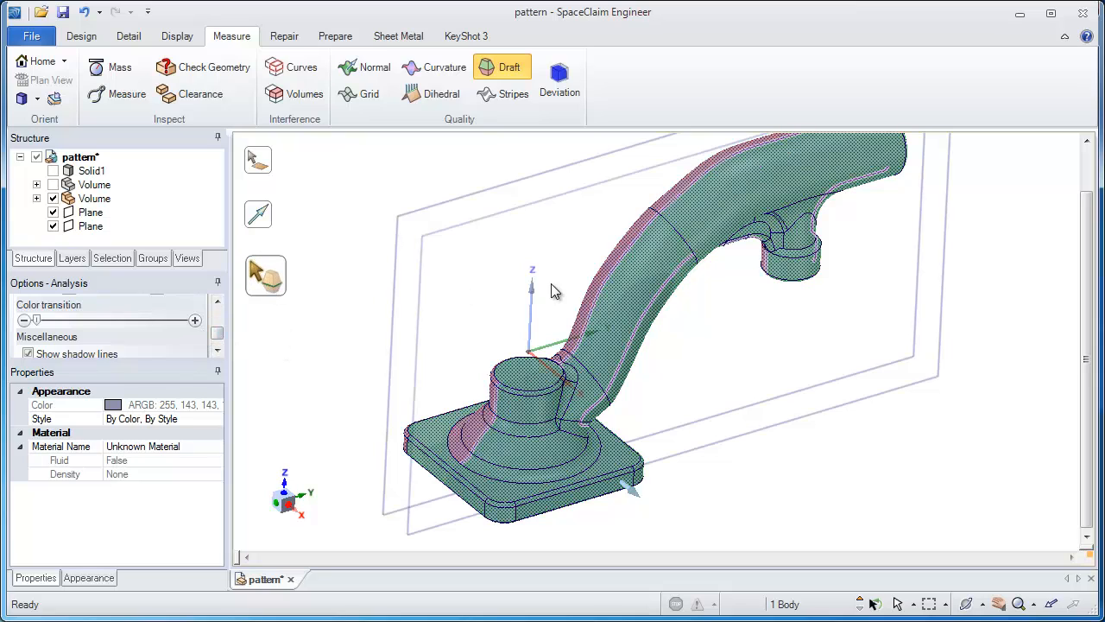
{"action": "left_click", "coordinate": [603, 278]}
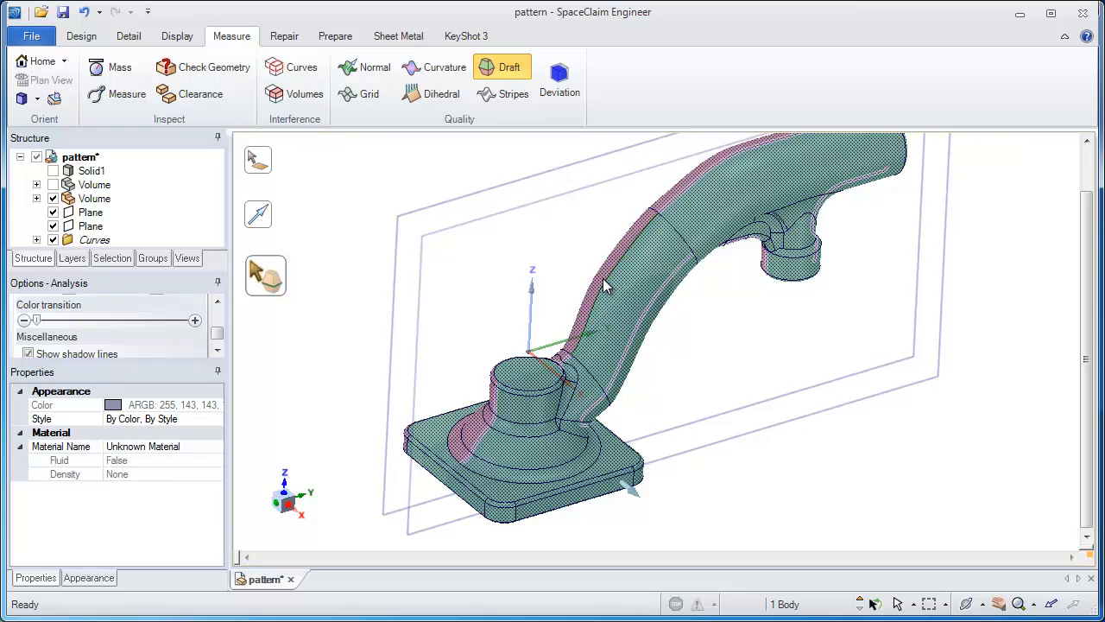
{"action": "middle_click_drag", "start_coordinate": [603, 278], "coordinate": [665, 311]}
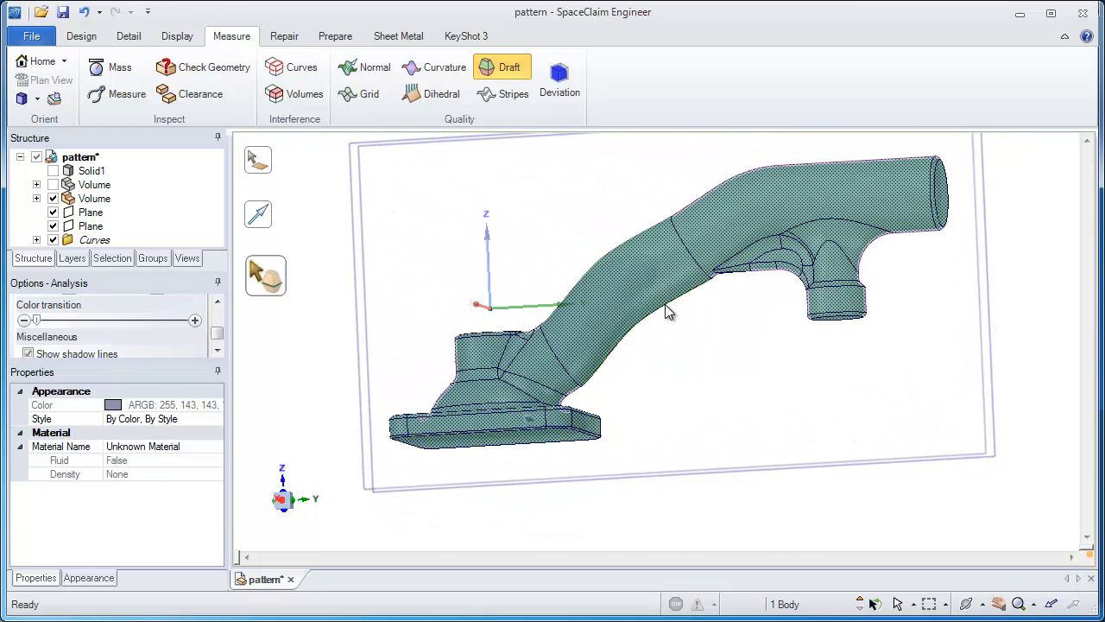
{"action": "left_click", "coordinate": [81, 36]}
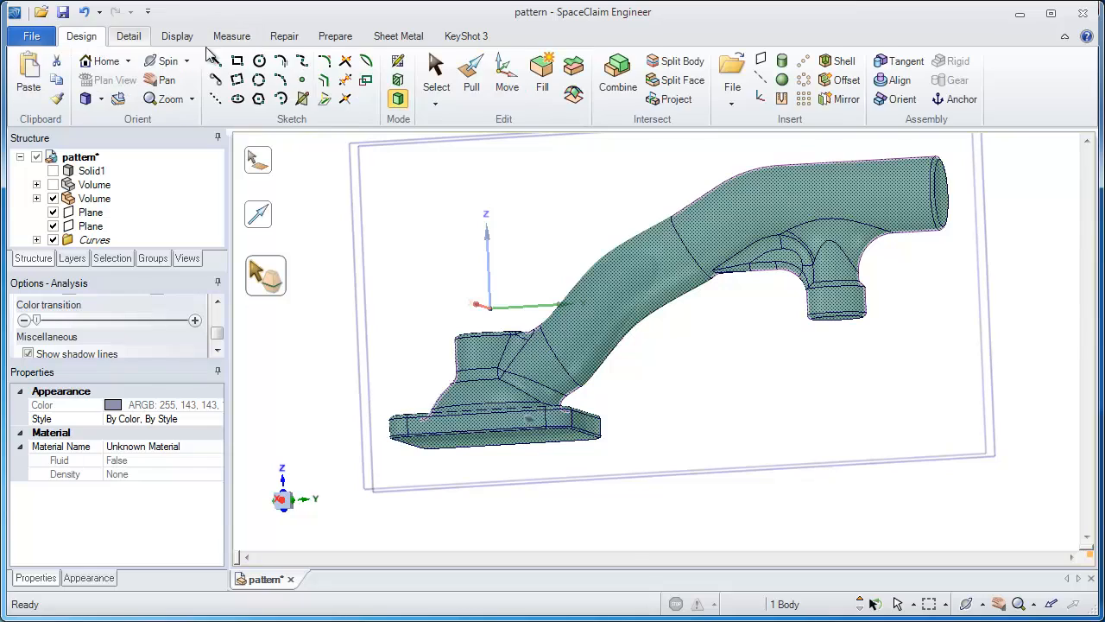
{"action": "left_click", "coordinate": [436, 78]}
{"action": "middle_click_drag", "start_coordinate": [389, 241], "coordinate": [372, 265]}
{"action": "left_click", "coordinate": [372, 271]}
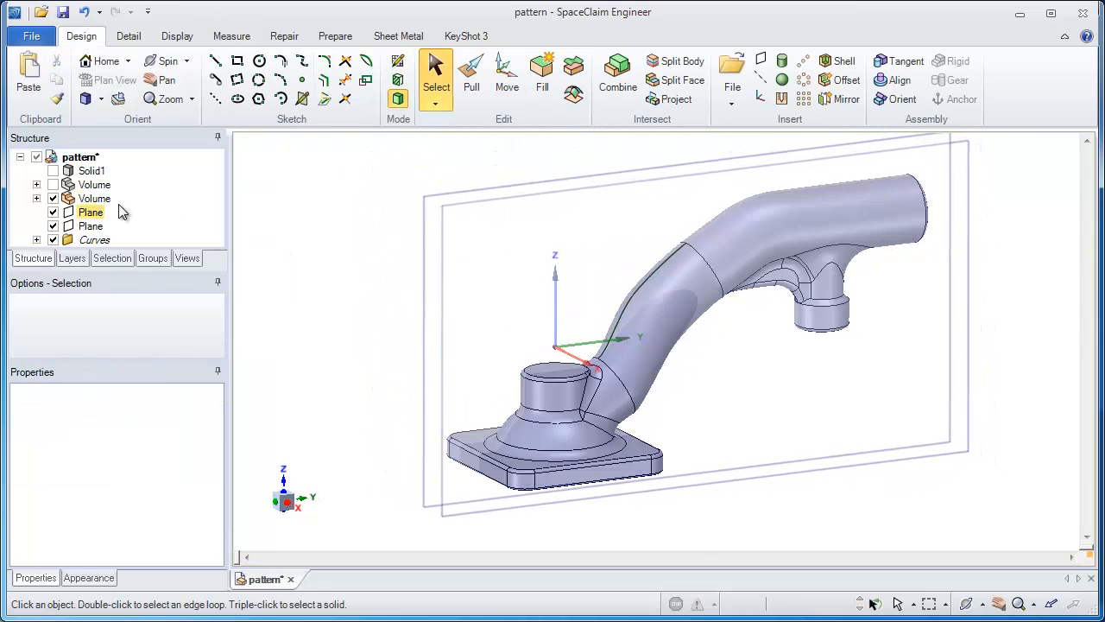
{"action": "left_click", "coordinate": [53, 198]}
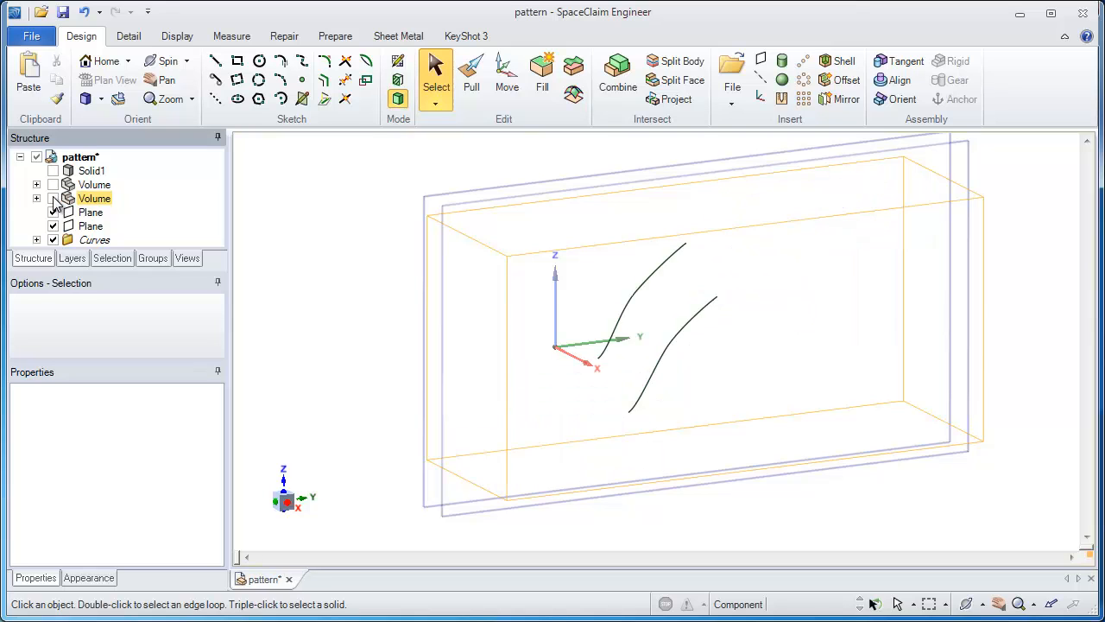
{"action": "left_click", "coordinate": [53, 198]}
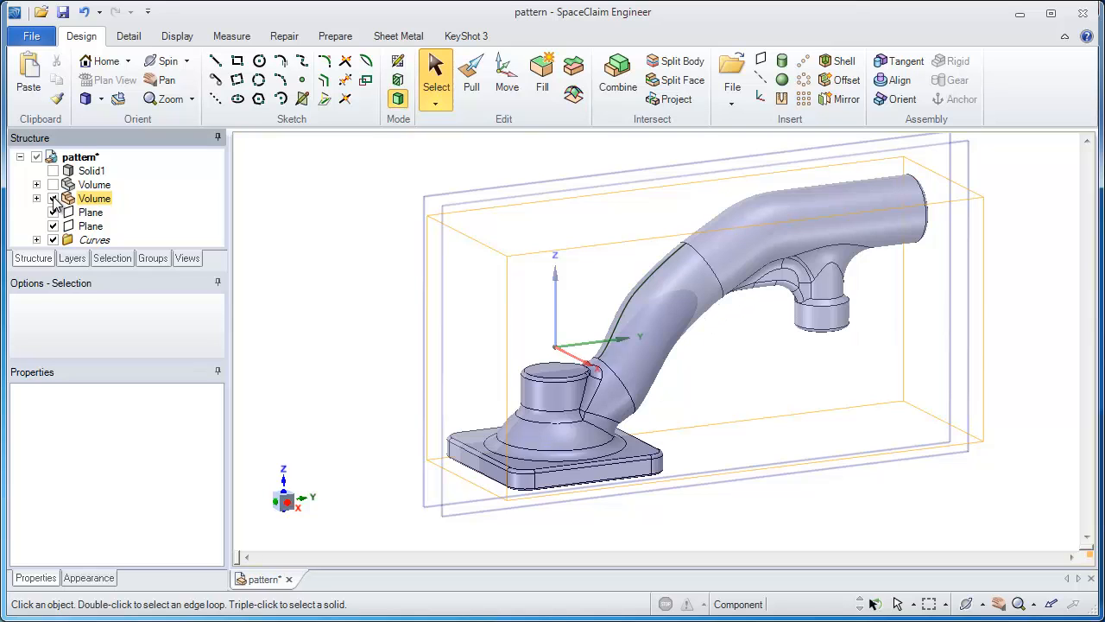
Step: Pull the curve on the upper side of the pipe upward along the Z axis into a surface about 6.54 in high
{"action": "left_click", "coordinate": [474, 92]}
{"action": "left_click", "coordinate": [649, 294]}
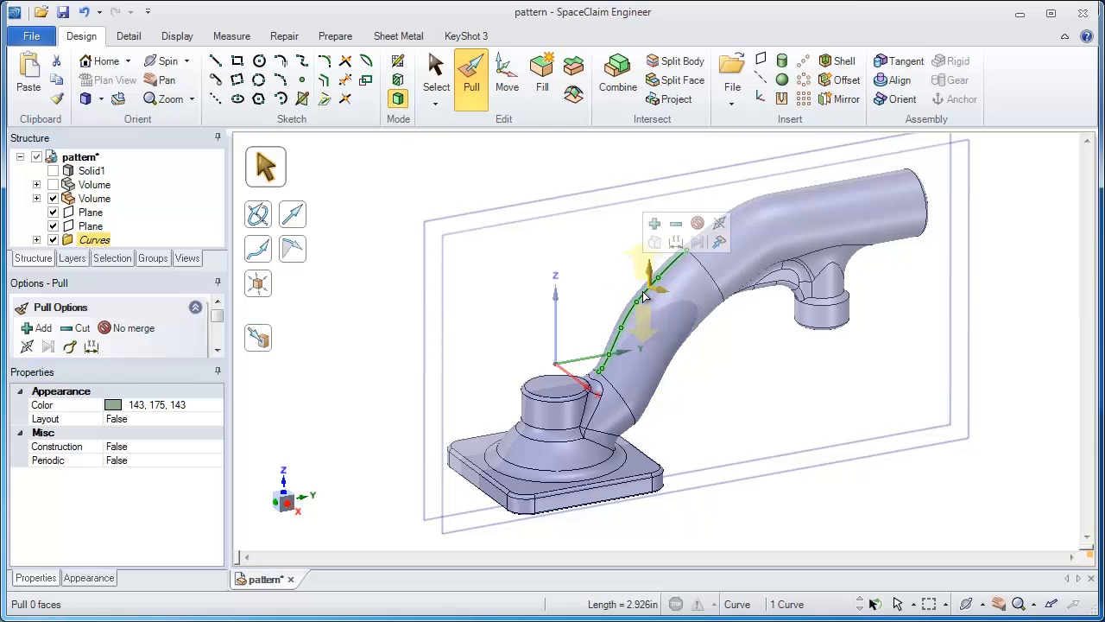
{"action": "left_click", "coordinate": [556, 307], "text": "alt"}
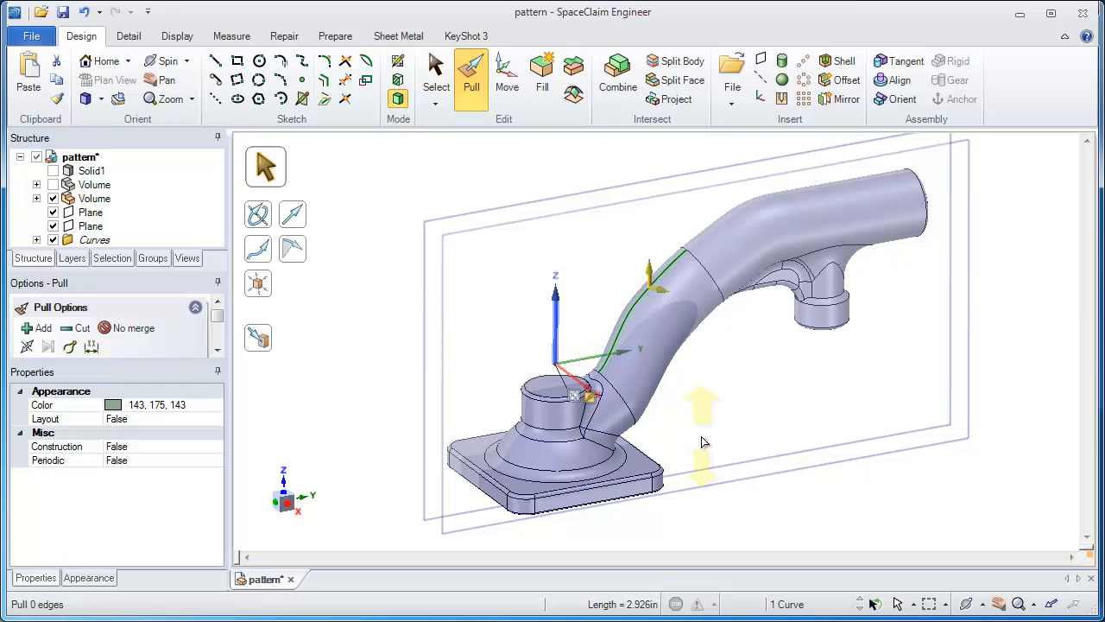
{"action": "left_click_drag", "start_coordinate": [704, 436], "coordinate": [721, 102]}
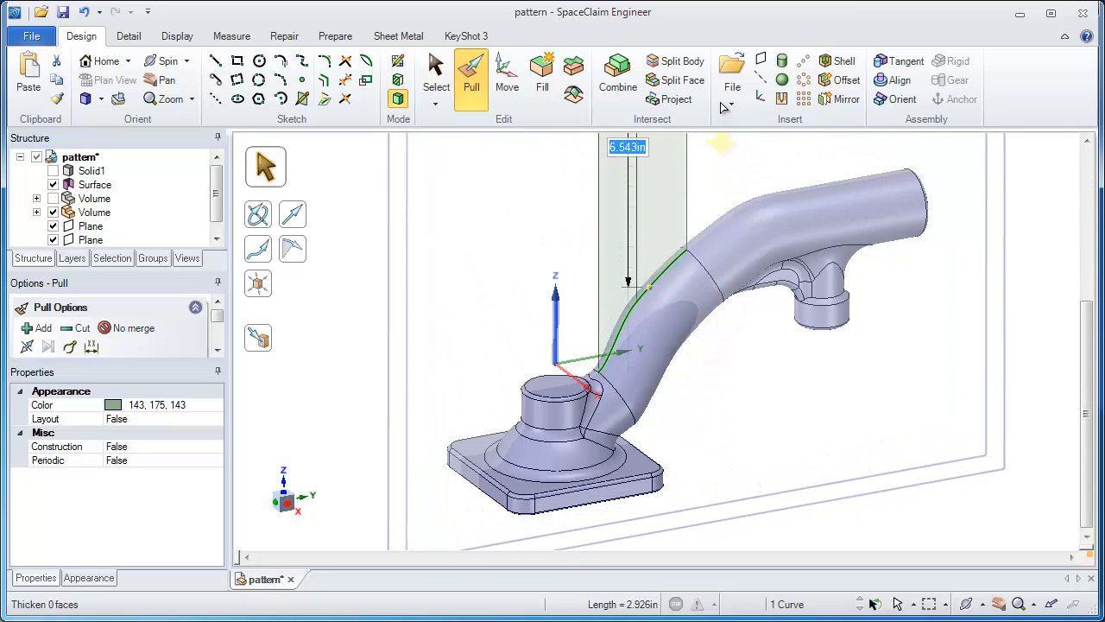
Step: Pull the curve on the underside of the pipe downward along the Z axis into a surface about 5.6 in high
{"action": "middle_click_drag", "start_coordinate": [714, 359], "coordinate": [699, 313]}
{"action": "left_click", "coordinate": [698, 307]}
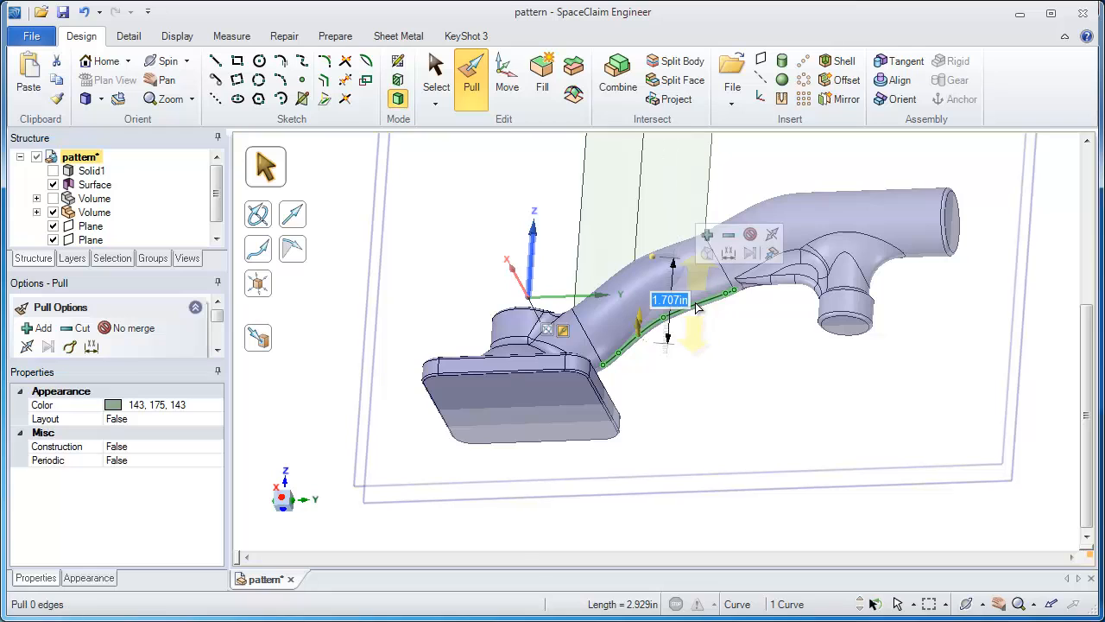
{"action": "left_click", "coordinate": [292, 214]}
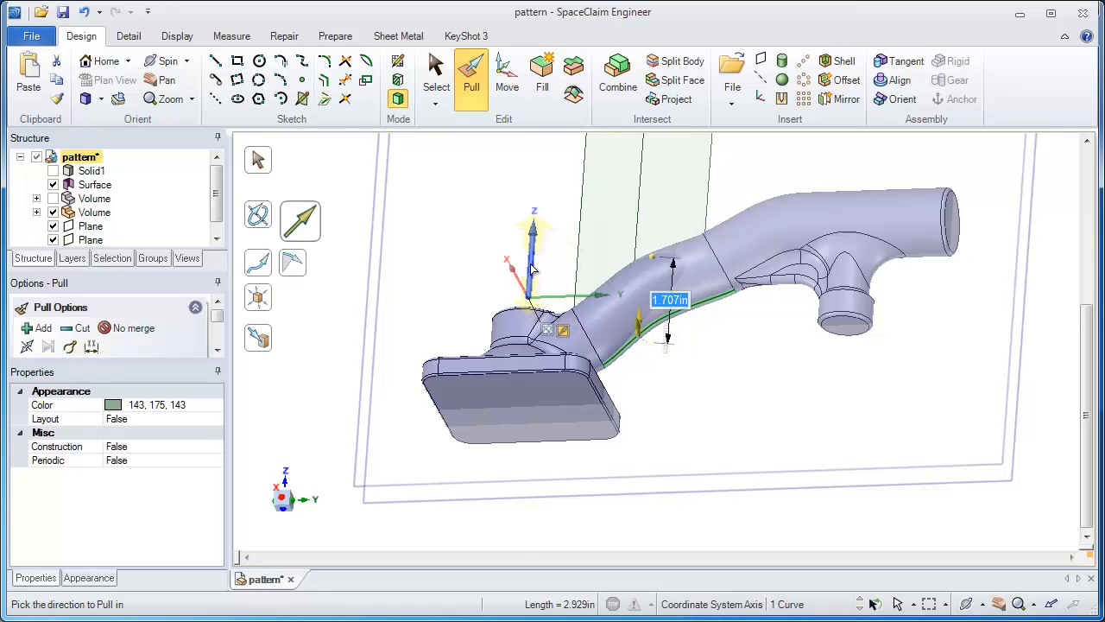
{"action": "left_click", "coordinate": [530, 269]}
{"action": "left_click_drag", "start_coordinate": [900, 320], "coordinate": [887, 620]}
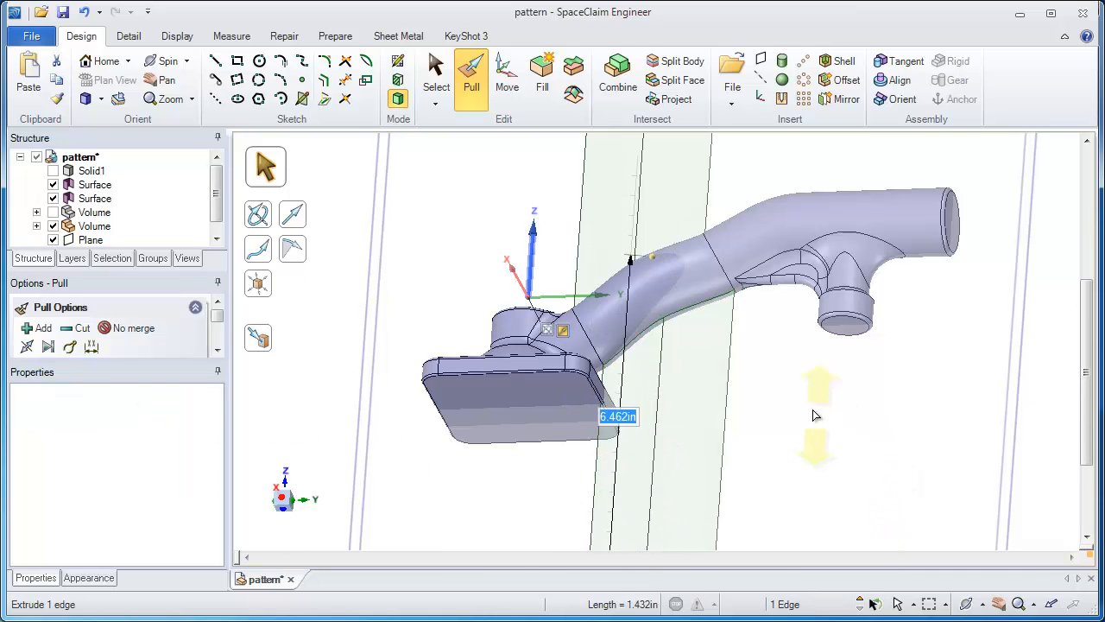
Step: Extend the lower surface from its vertical edge about 9.74 in along positive Y, past the large pipe end
{"action": "middle_click_drag", "start_coordinate": [814, 413], "coordinate": [688, 439]}
{"action": "left_click", "coordinate": [714, 419]}
{"action": "left_click", "coordinate": [635, 434]}
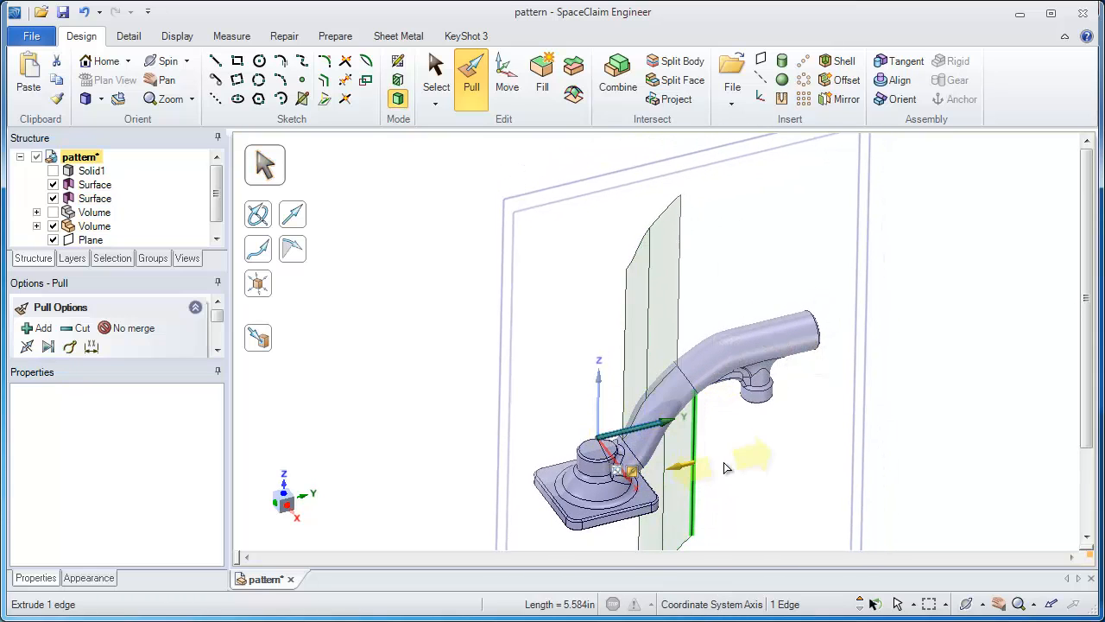
{"action": "left_click_drag", "start_coordinate": [739, 462], "coordinate": [913, 452]}
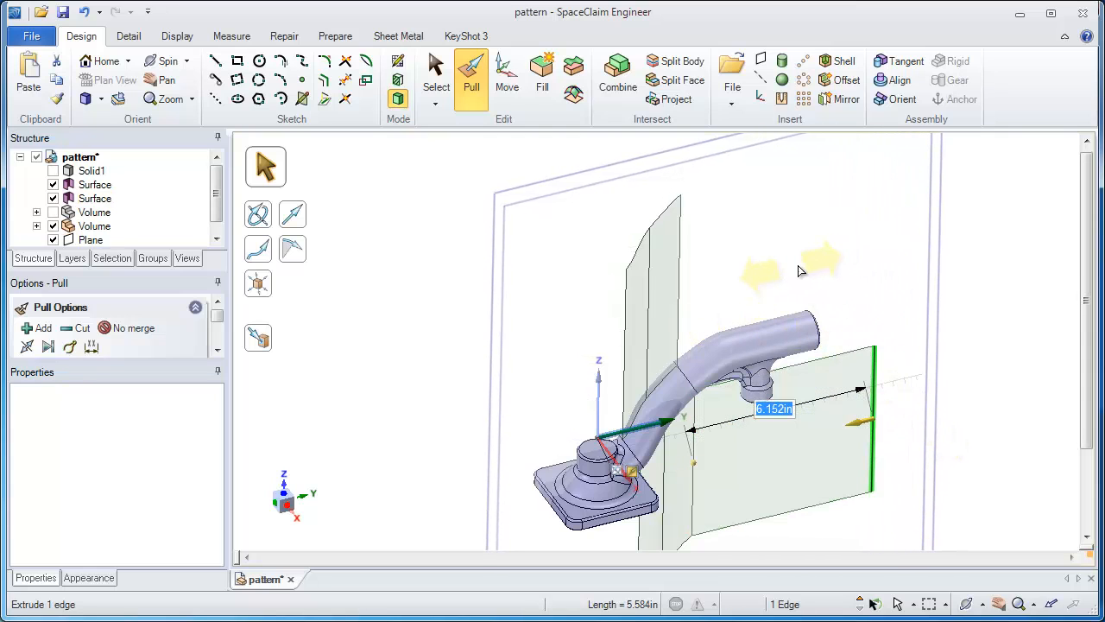
{"action": "left_click_drag", "start_coordinate": [802, 269], "coordinate": [878, 256]}
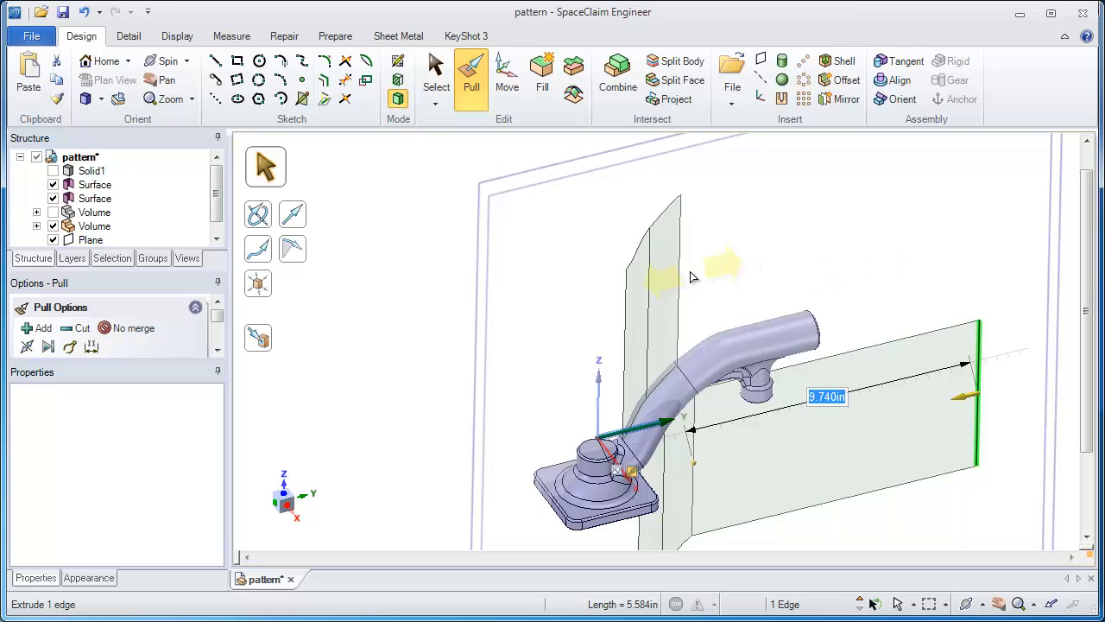
Step: Extend the upper surface along positive Y from its vertical edge, up to the outer end of the lower surface
{"action": "left_click", "coordinate": [681, 269]}
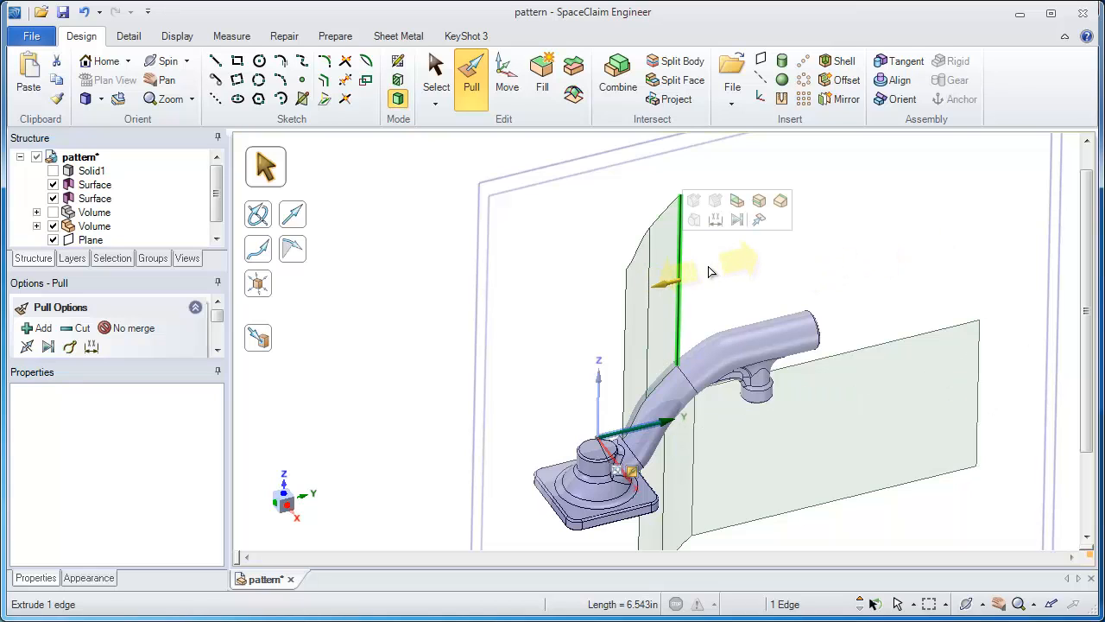
{"action": "left_click_drag", "start_coordinate": [708, 272], "coordinate": [1008, 230]}
{"action": "middle_click_drag", "start_coordinate": [1011, 284], "coordinate": [945, 235]}
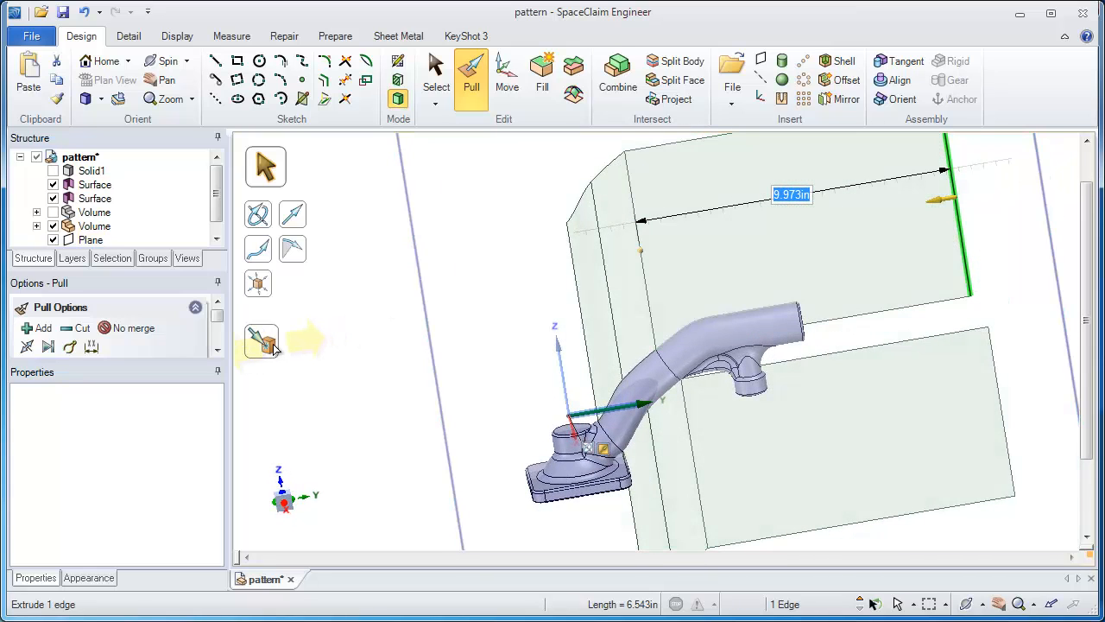
{"action": "left_click", "coordinate": [258, 337]}
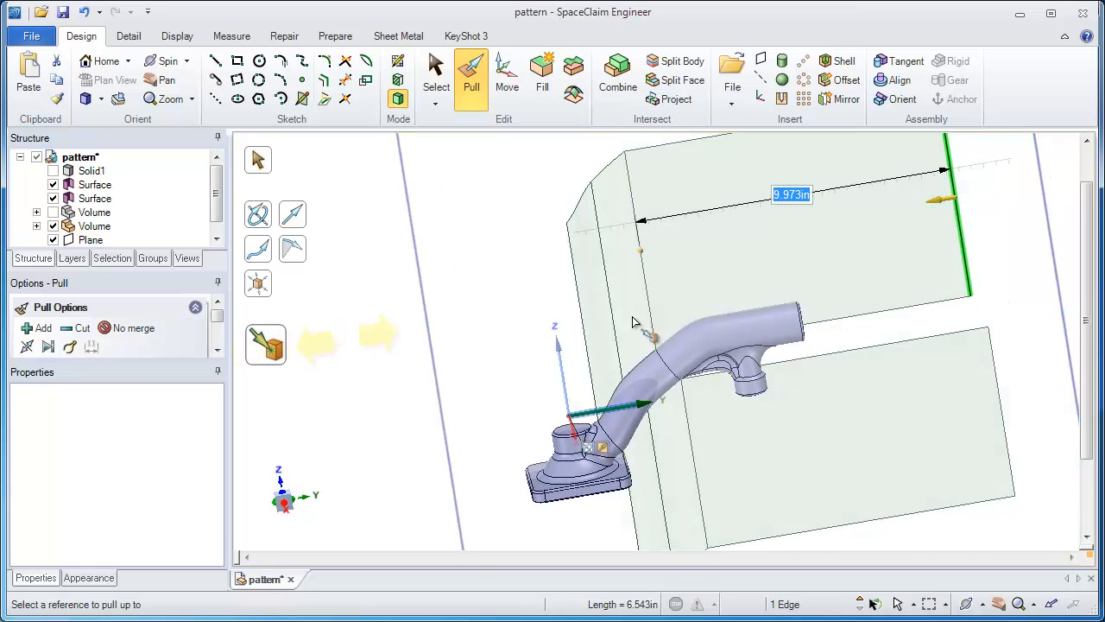
{"action": "left_click", "coordinate": [991, 328]}
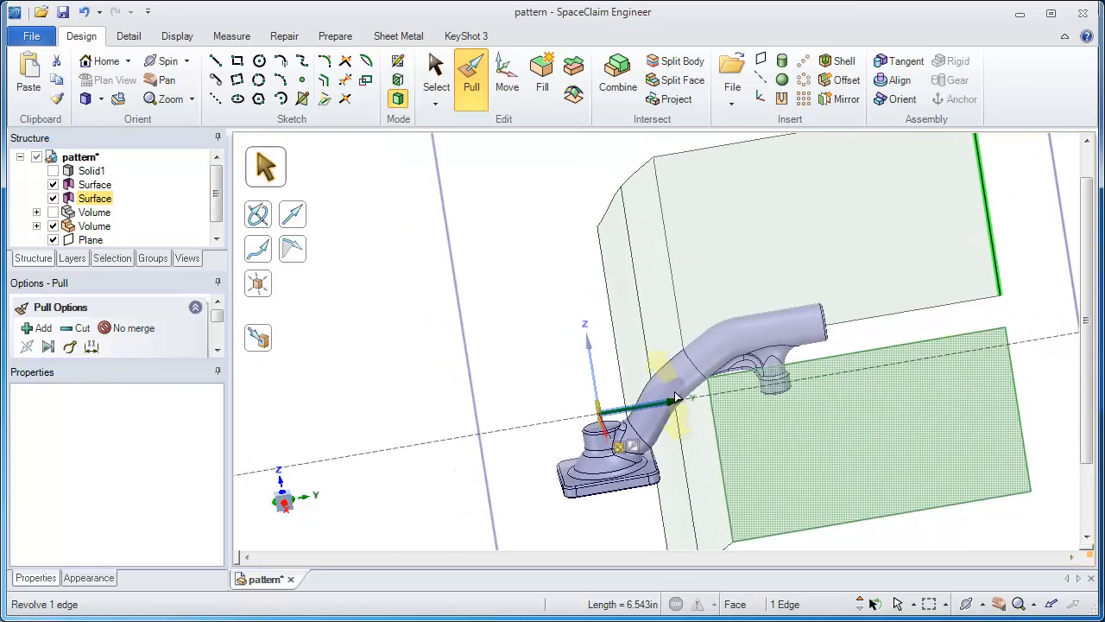
Step: Extend the upper surface about 9.66 in along negative Y past the base flange, and extend the lower surface up to its outer edge
{"action": "left_click", "coordinate": [644, 365]}
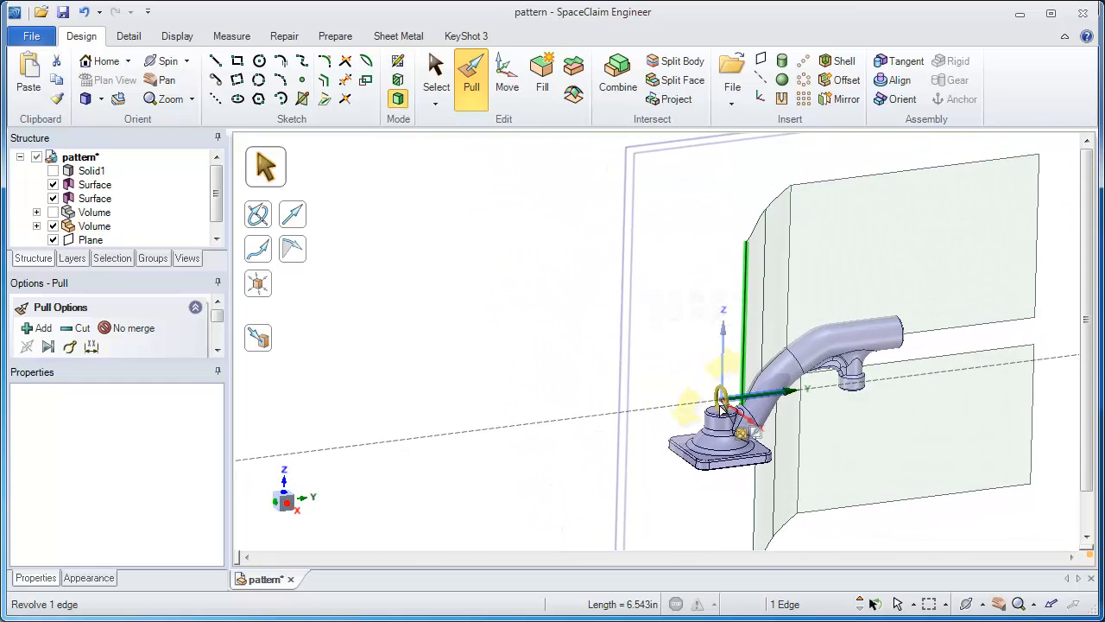
{"action": "left_click_drag", "start_coordinate": [640, 266], "coordinate": [382, 271]}
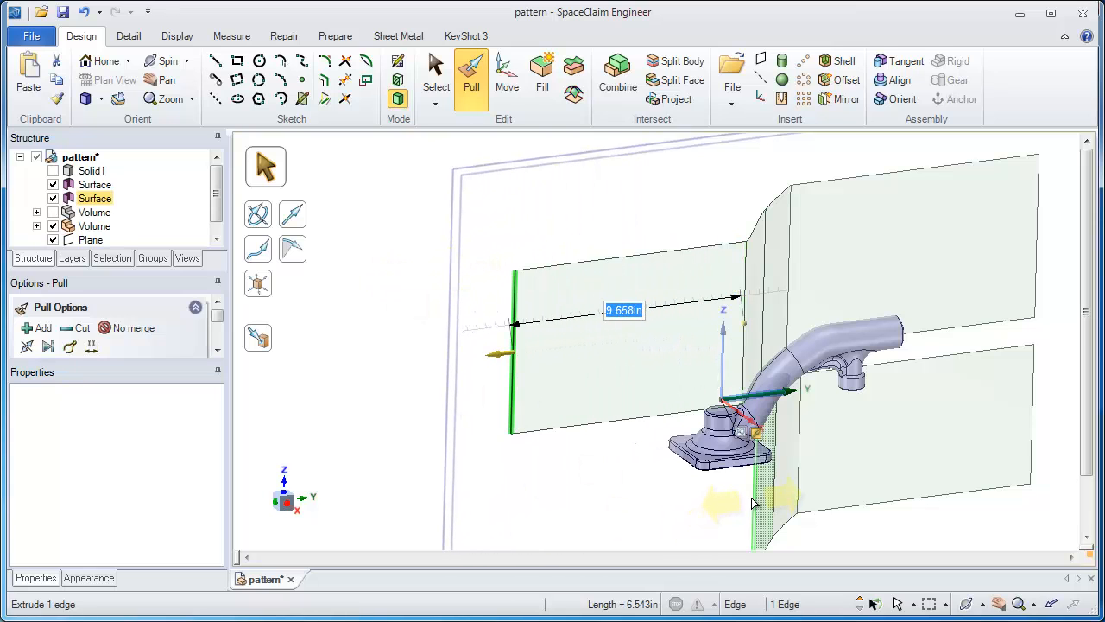
{"action": "left_click", "coordinate": [752, 499]}
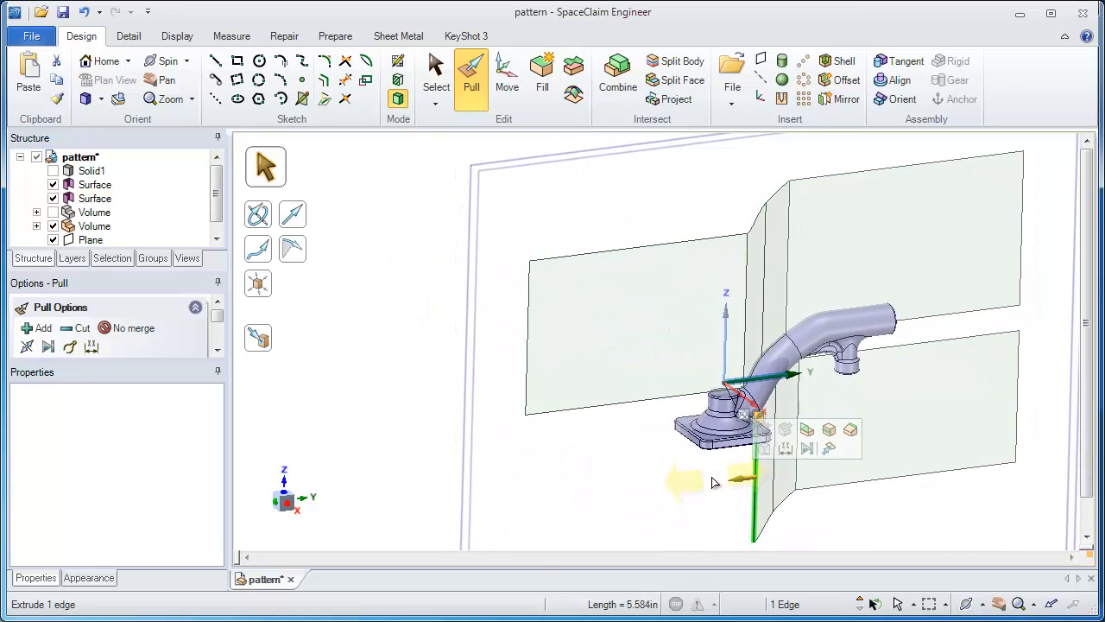
{"action": "left_click_drag", "start_coordinate": [710, 481], "coordinate": [517, 490]}
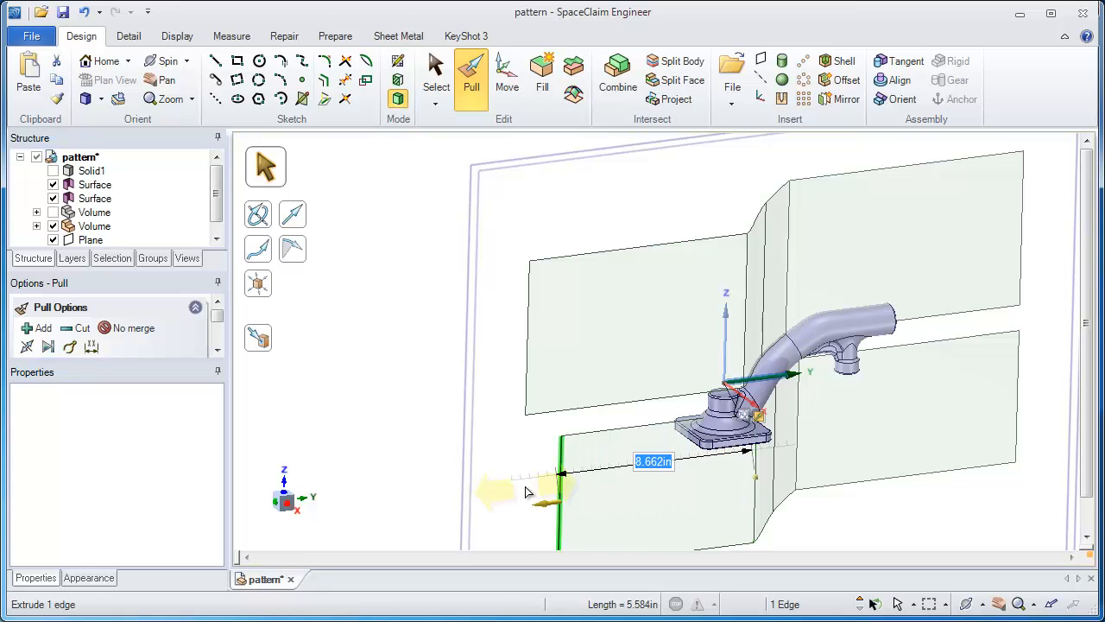
{"action": "left_click", "coordinate": [257, 337]}
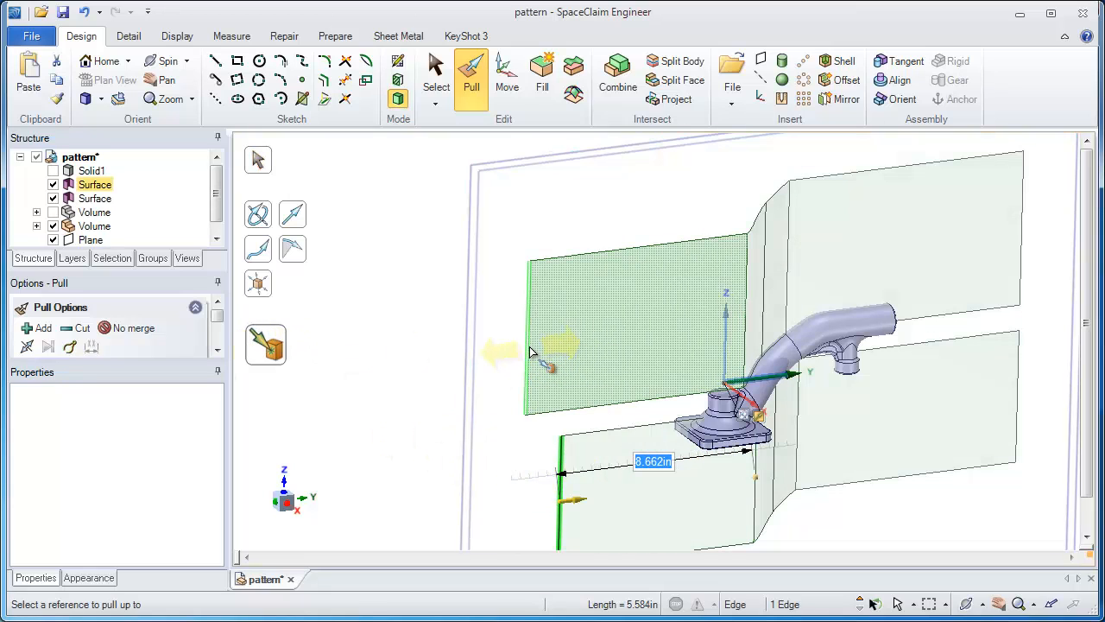
{"action": "left_click", "coordinate": [530, 351]}
{"action": "left_click", "coordinate": [563, 412]}
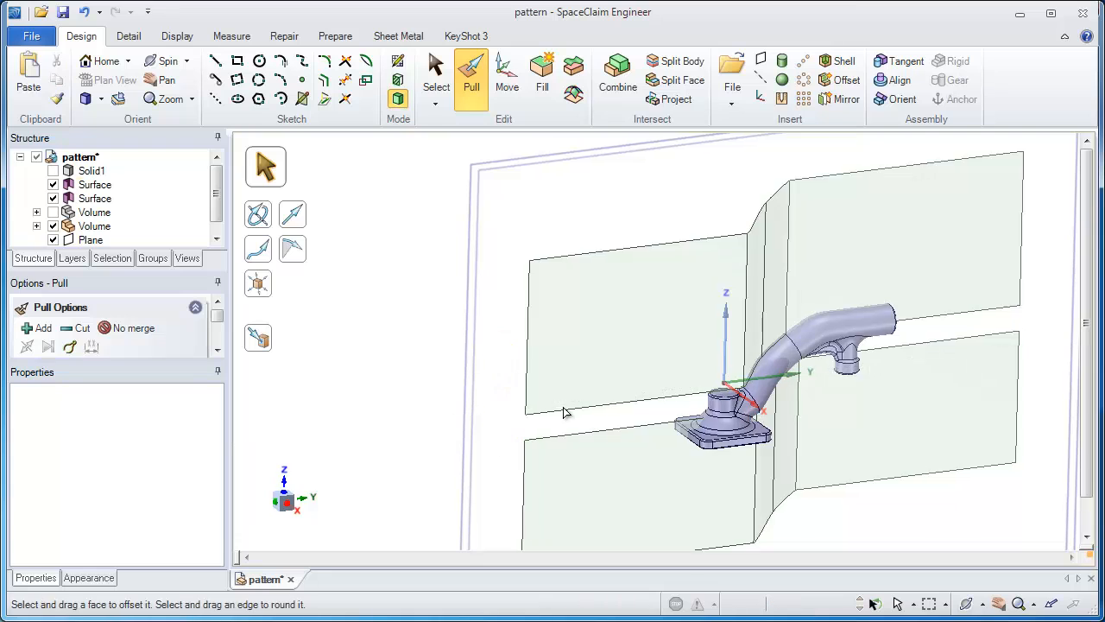
Step: Hide the merged volume and blend a surface between the facing horizontal edges of the upper and lower surfaces on the negative Y side
{"action": "left_click", "coordinate": [53, 225]}
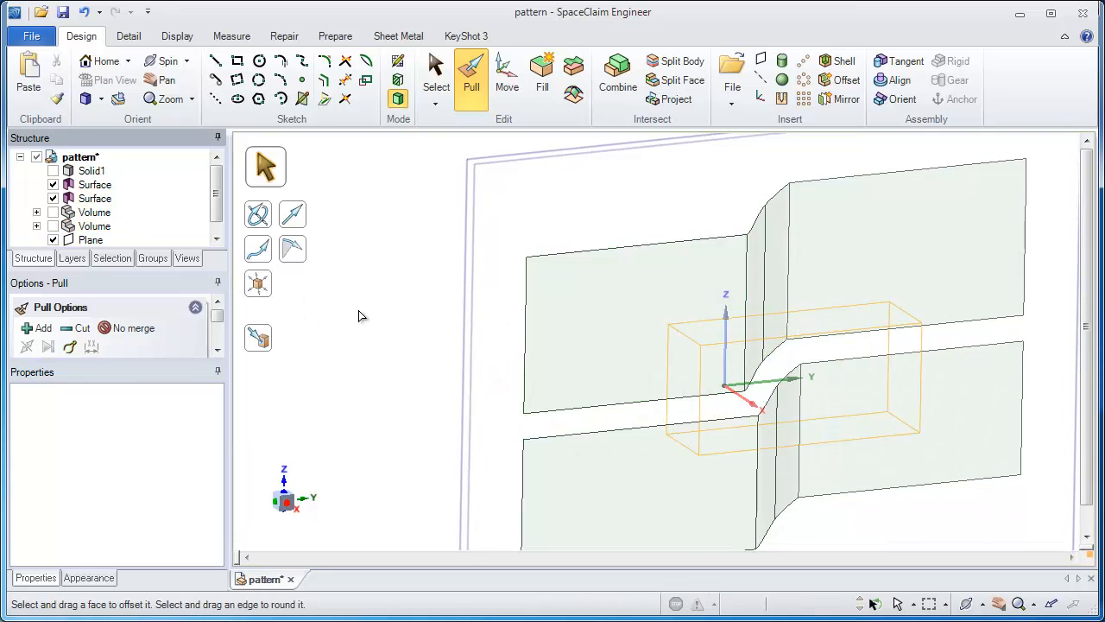
{"action": "middle_click_drag", "start_coordinate": [361, 316], "coordinate": [739, 390]}
{"action": "left_click", "coordinate": [629, 390]}
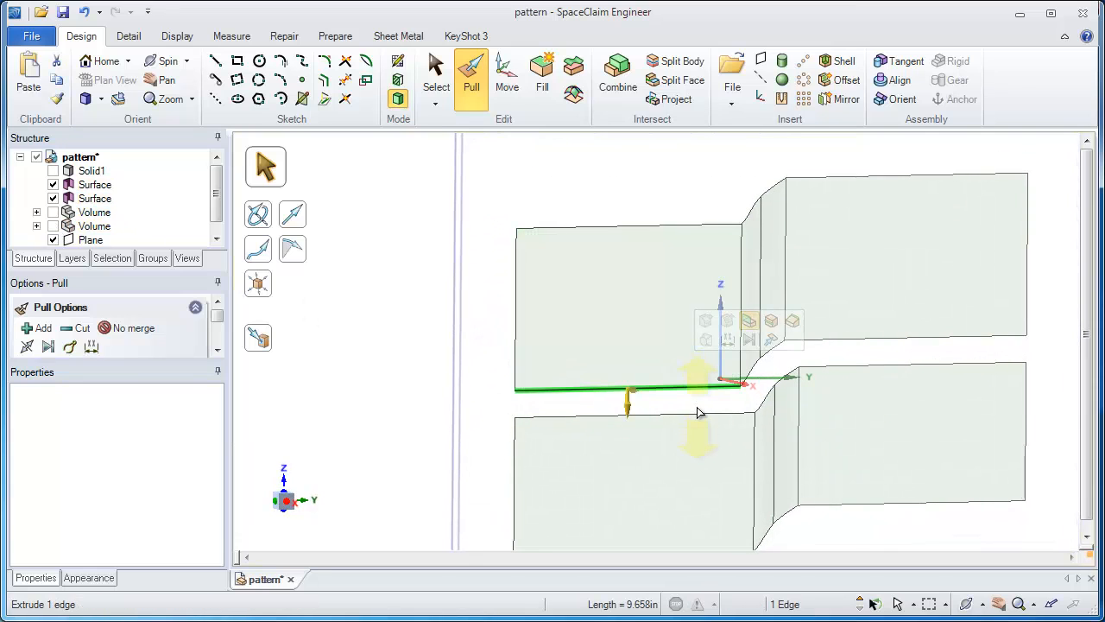
{"action": "left_click", "coordinate": [701, 415], "text": "ctrl"}
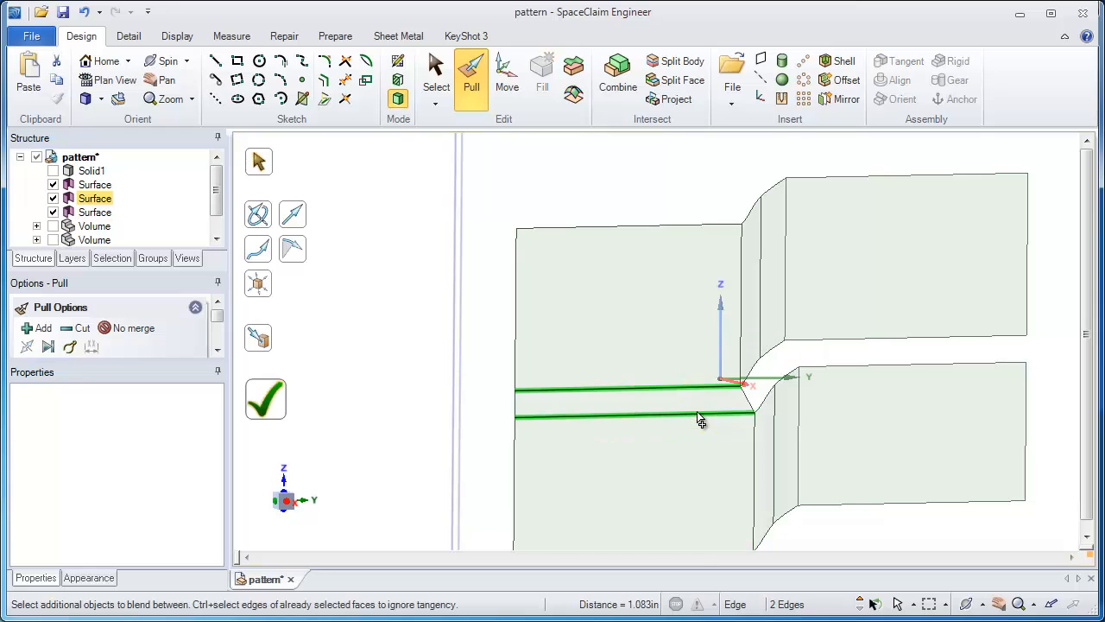
{"action": "left_click", "coordinate": [278, 411]}
Step: Blend a surface between the facing horizontal edges of the upper and lower surfaces on the positive Y side
{"action": "left_click", "coordinate": [867, 340]}
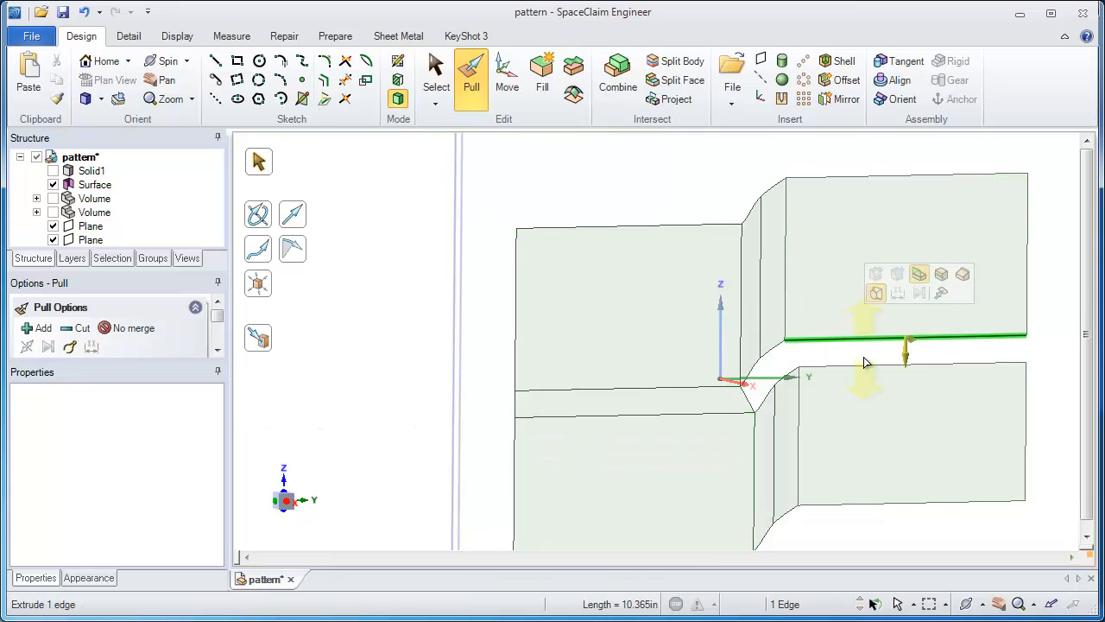
{"action": "left_click", "coordinate": [865, 365], "text": "ctrl"}
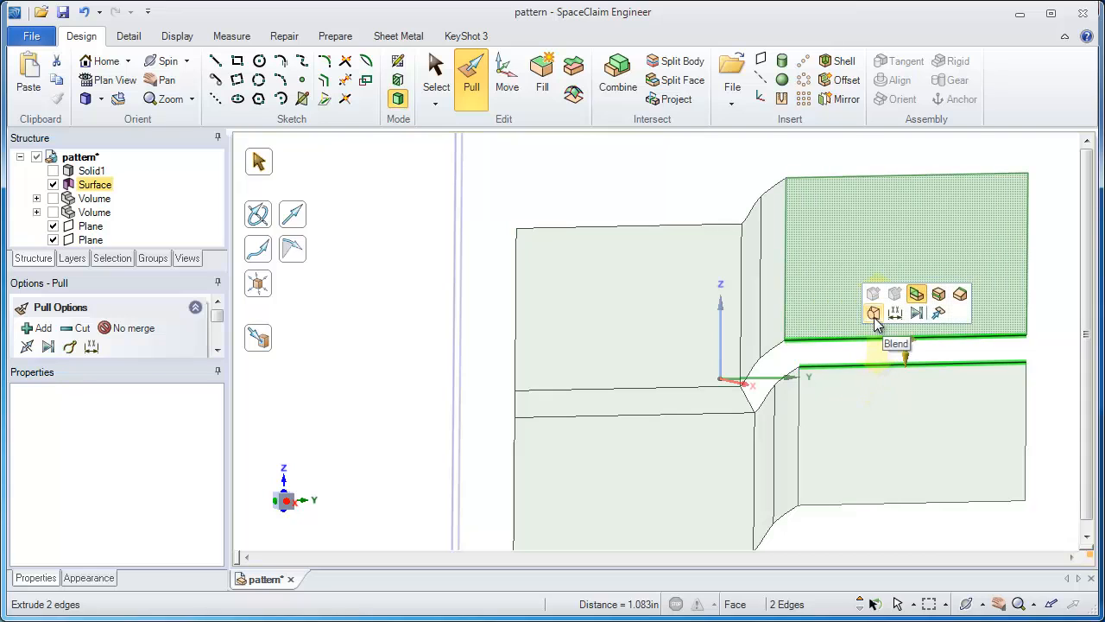
{"action": "left_click", "coordinate": [874, 317]}
{"action": "left_click", "coordinate": [276, 408]}
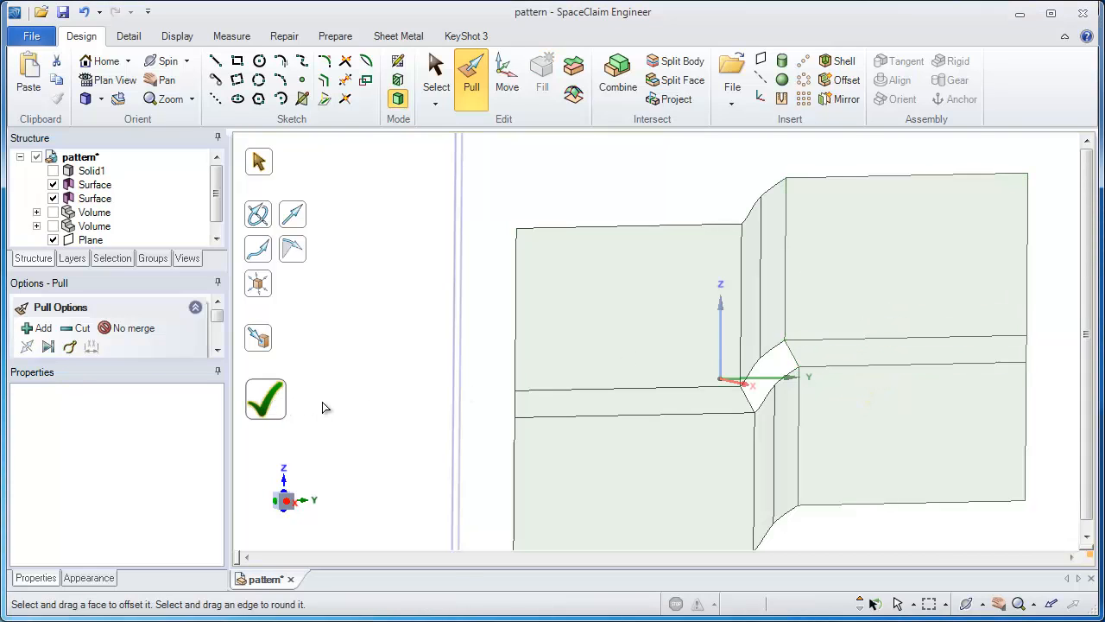
Step: Fill the edge between the negative Y blend strip and the lower surface to merge them into one face
{"action": "left_click", "coordinate": [581, 389]}
{"action": "left_click", "coordinate": [590, 417]}
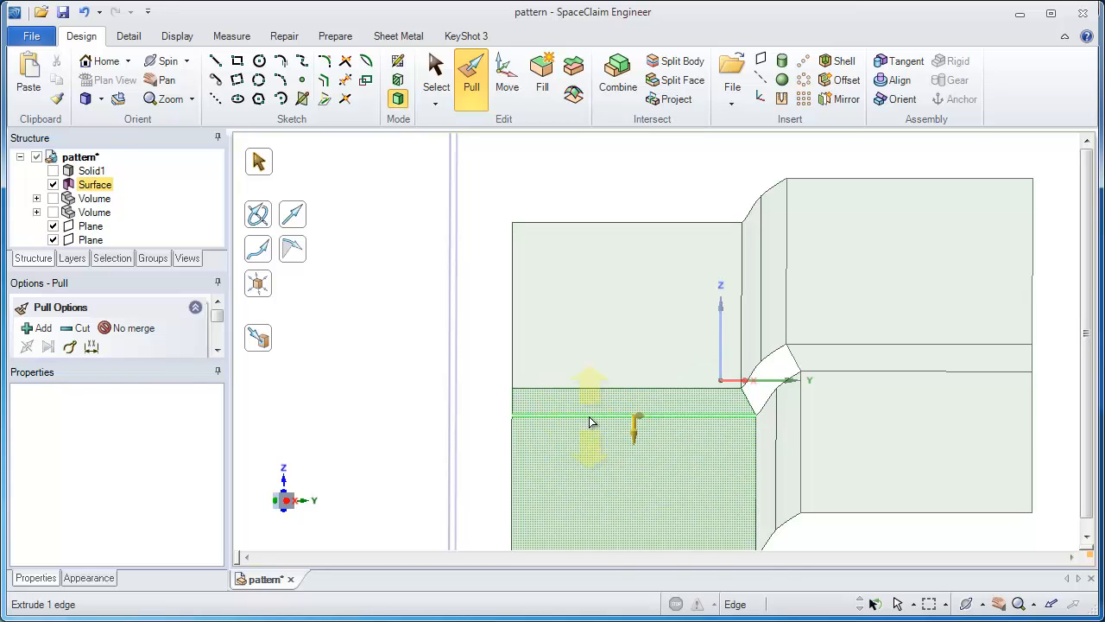
{"action": "left_click", "coordinate": [590, 418]}
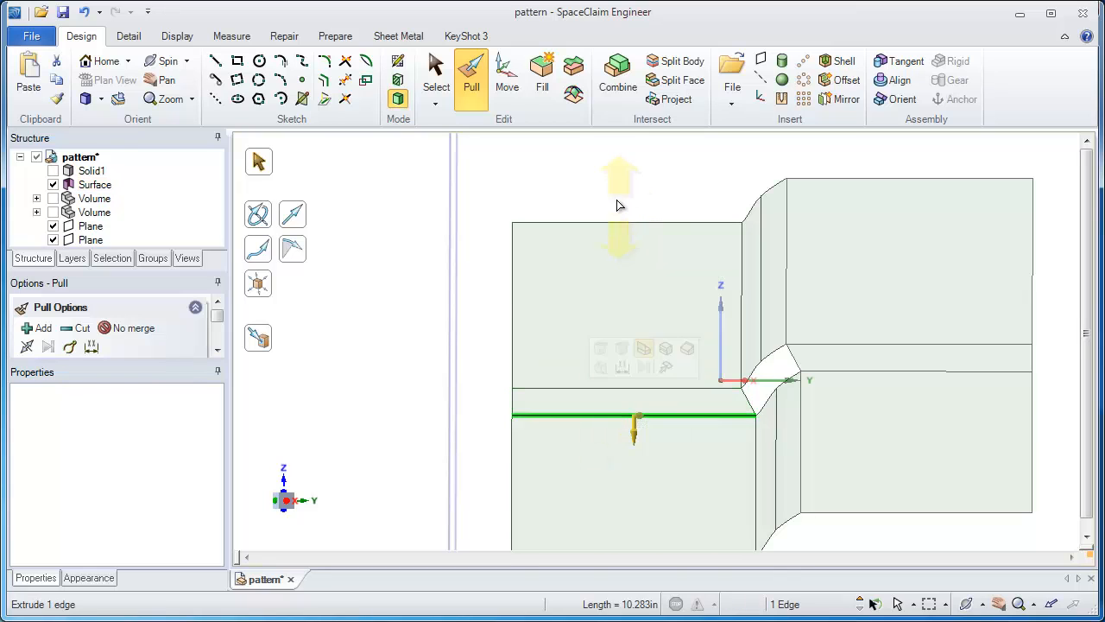
{"action": "left_click", "coordinate": [544, 105]}
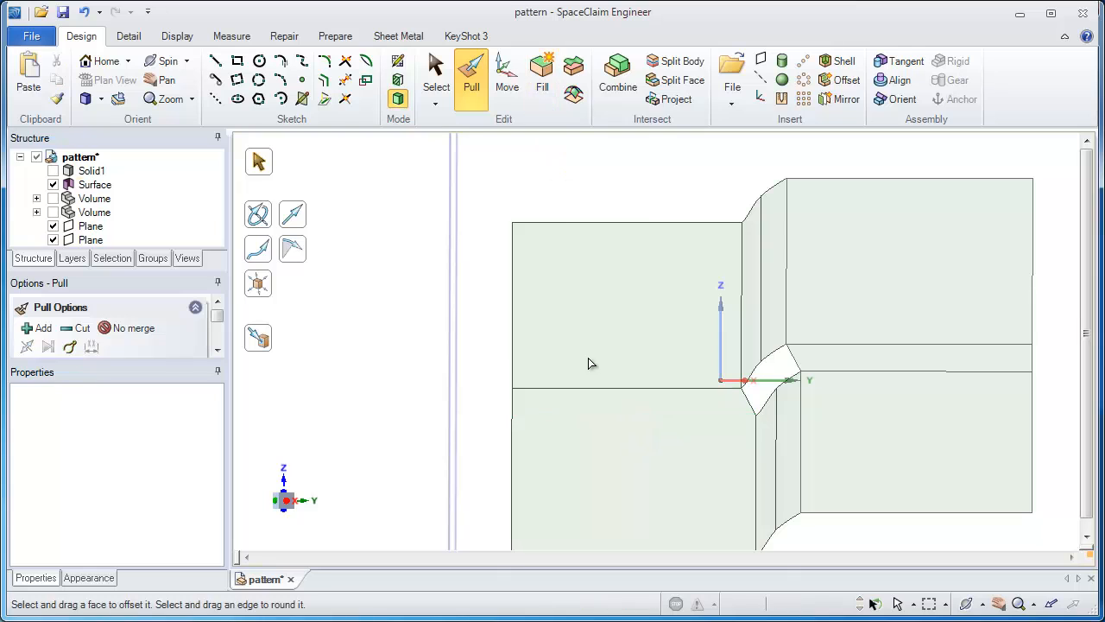
Step: Fill the remaining horizontal blend edges on the negative and positive Y sides, merging each side of the parting surface into one face
{"action": "left_click", "coordinate": [596, 389]}
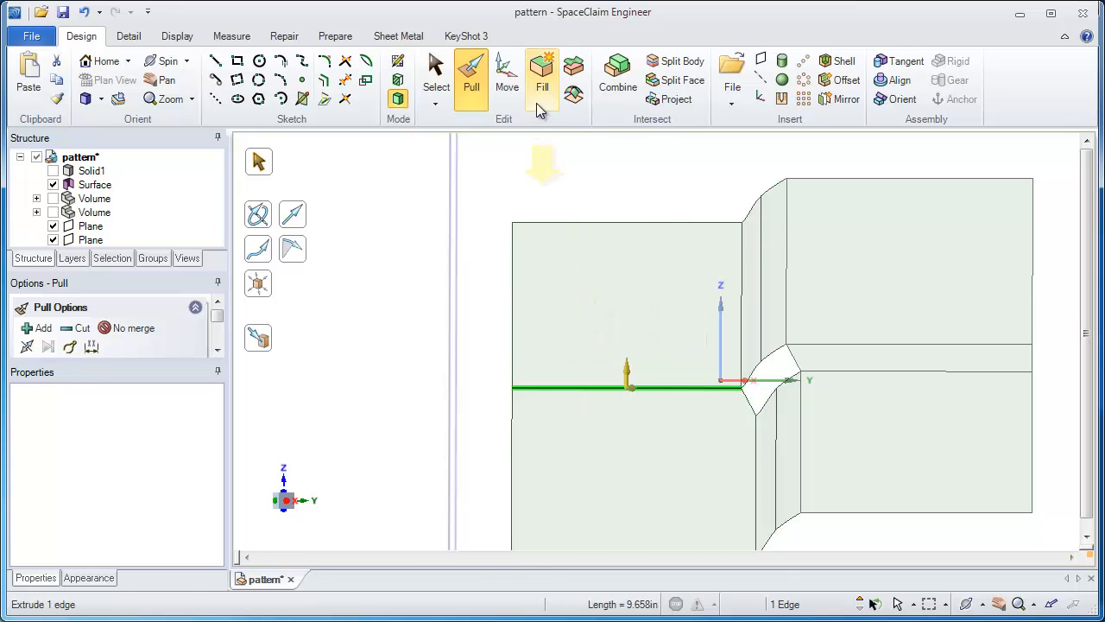
{"action": "left_click", "coordinate": [536, 103]}
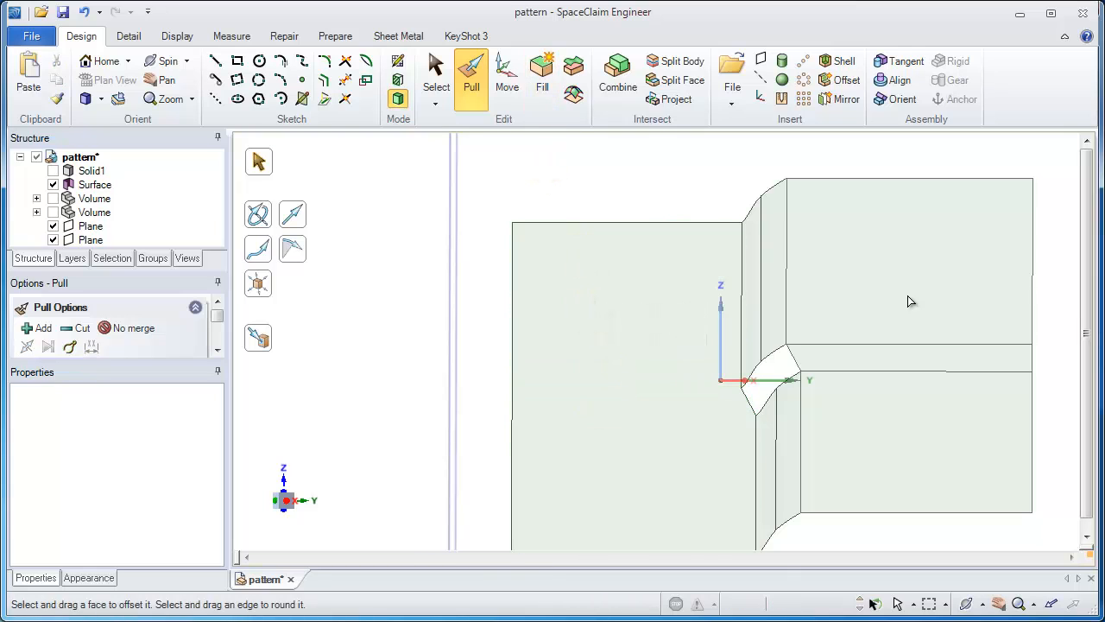
{"action": "left_click", "coordinate": [918, 347]}
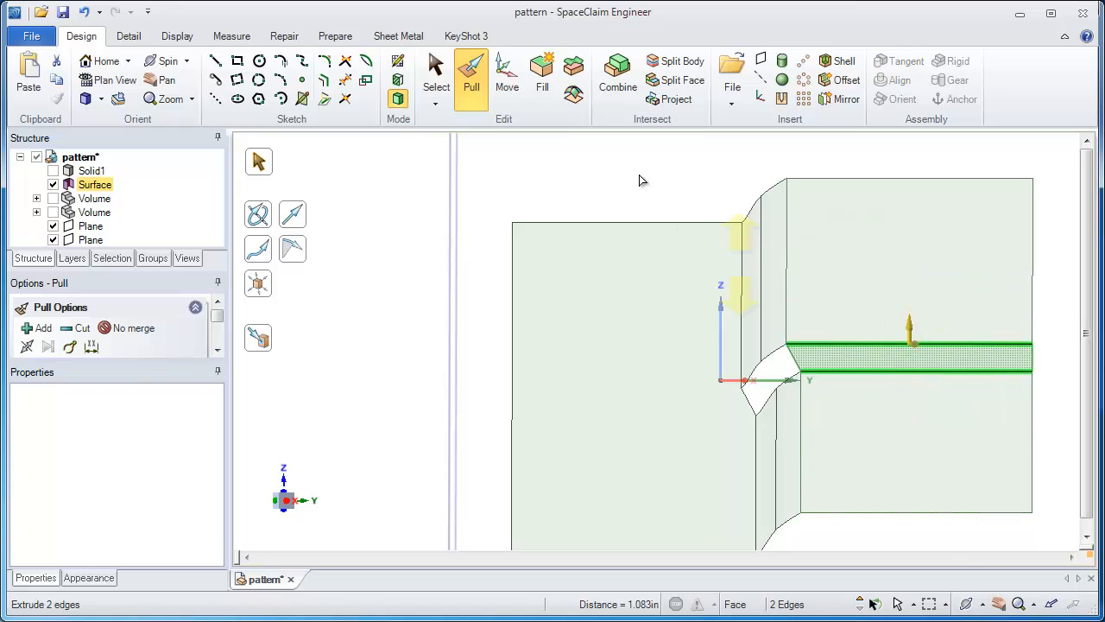
{"action": "left_click", "coordinate": [539, 102]}
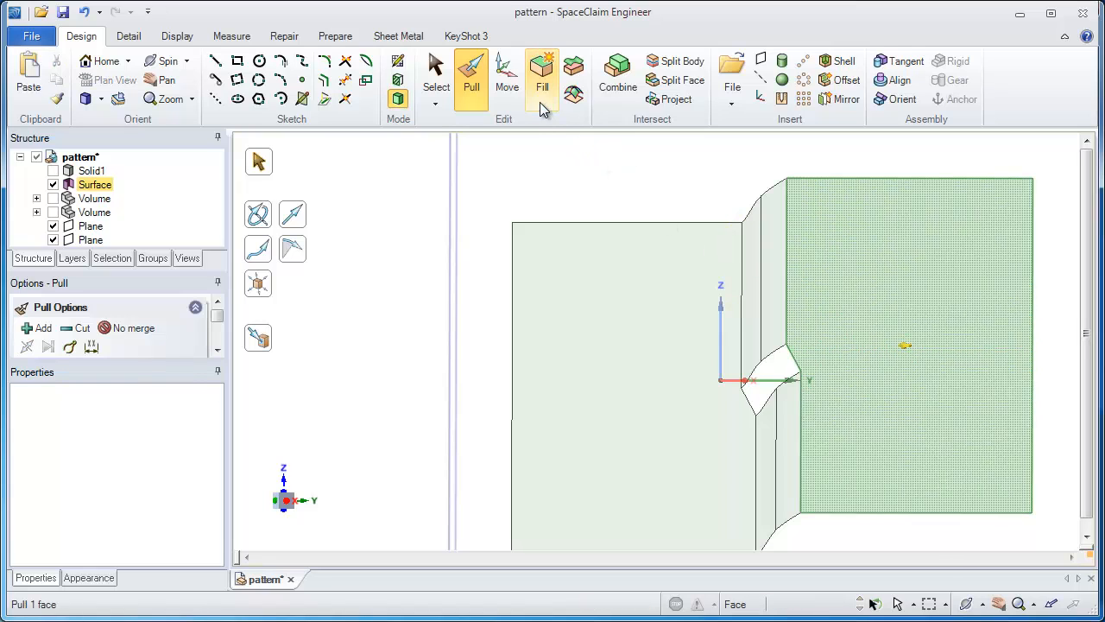
{"action": "left_click", "coordinate": [482, 99]}
{"action": "middle_click_drag", "start_coordinate": [702, 178], "coordinate": [759, 244]}
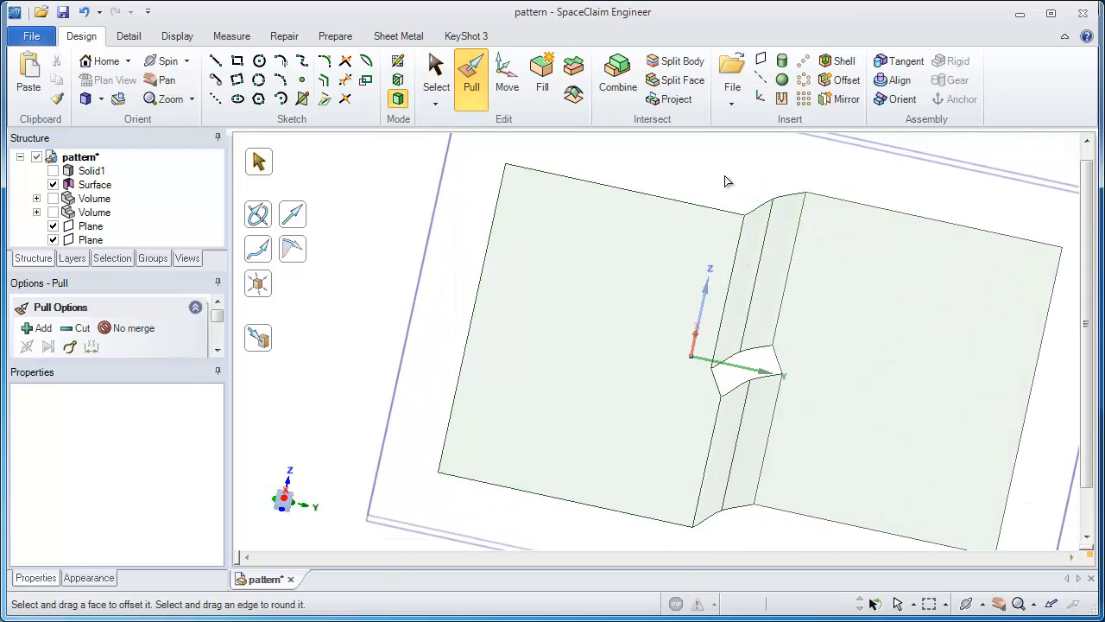
Step: Repair the parting surface with Missing Faces, creating a face in the small central opening between the curved strips
{"action": "left_click", "coordinate": [283, 37]}
{"action": "left_click", "coordinate": [229, 100]}
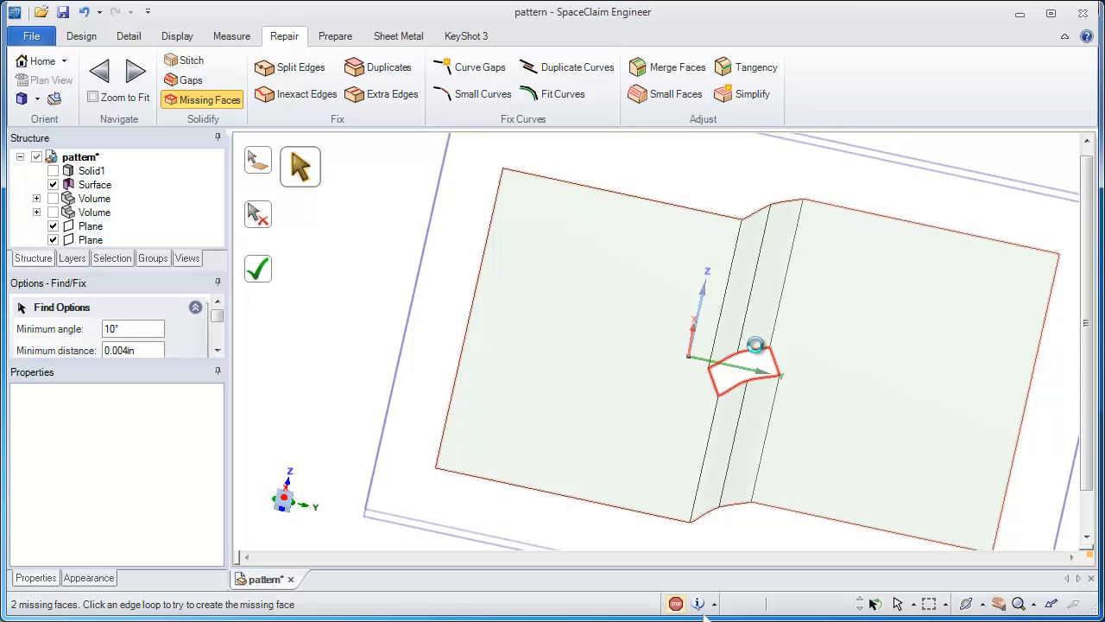
{"action": "left_click", "coordinate": [755, 344]}
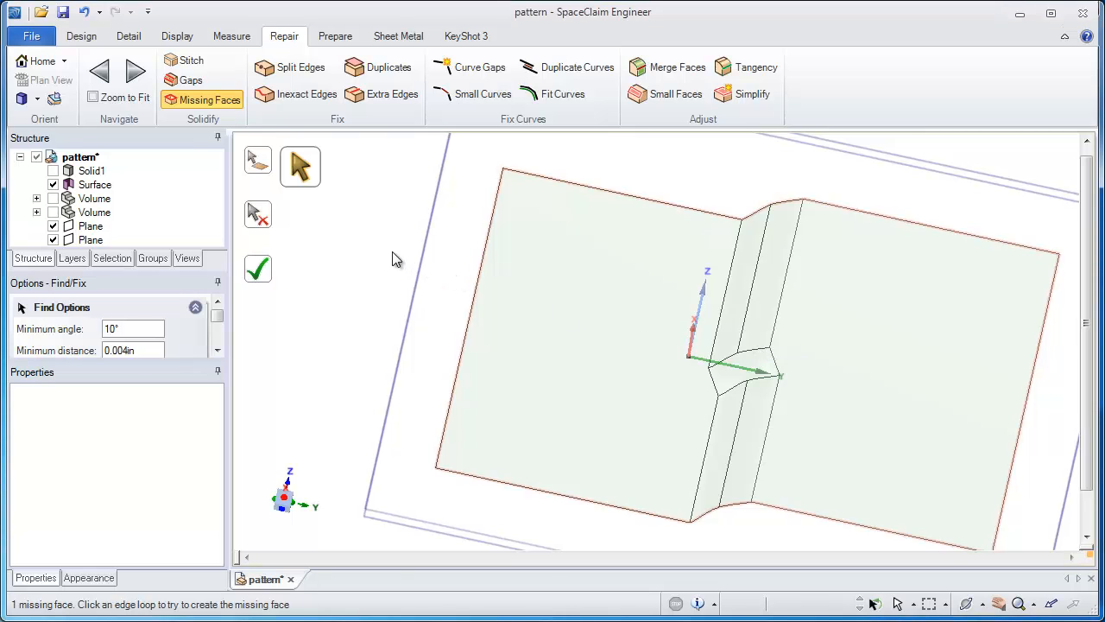
Step: Start a rectangle sketch on the YZ plane through the origin and show the pipe's merged volume
{"action": "middle_click_drag", "start_coordinate": [392, 252], "coordinate": [276, 212]}
{"action": "left_click", "coordinate": [82, 38]}
{"action": "left_click", "coordinate": [436, 75]}
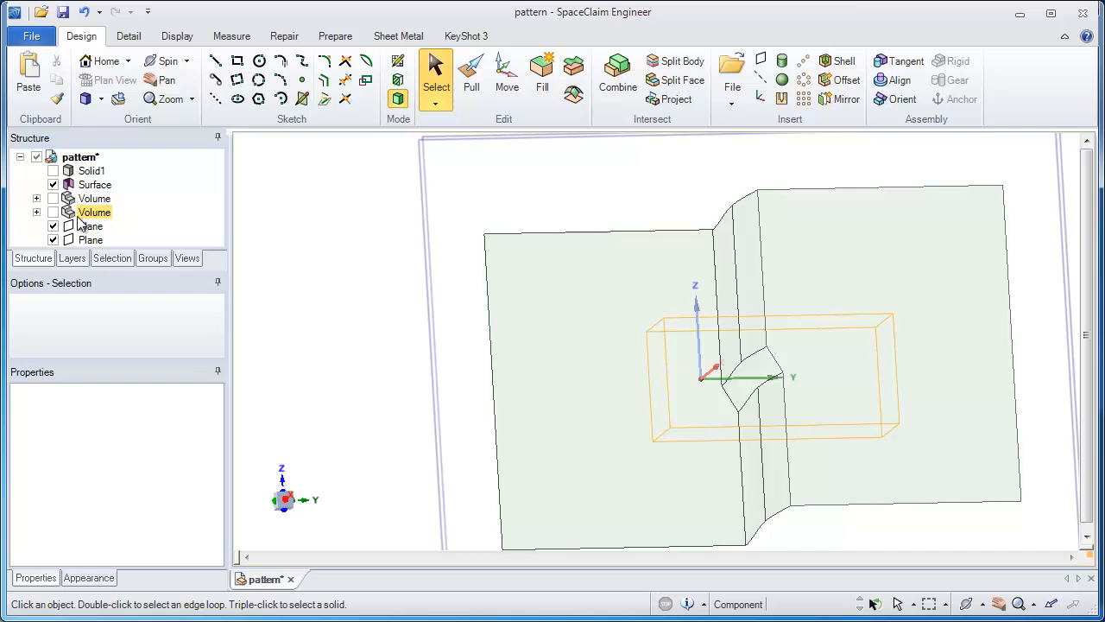
{"action": "left_click", "coordinate": [500, 360]}
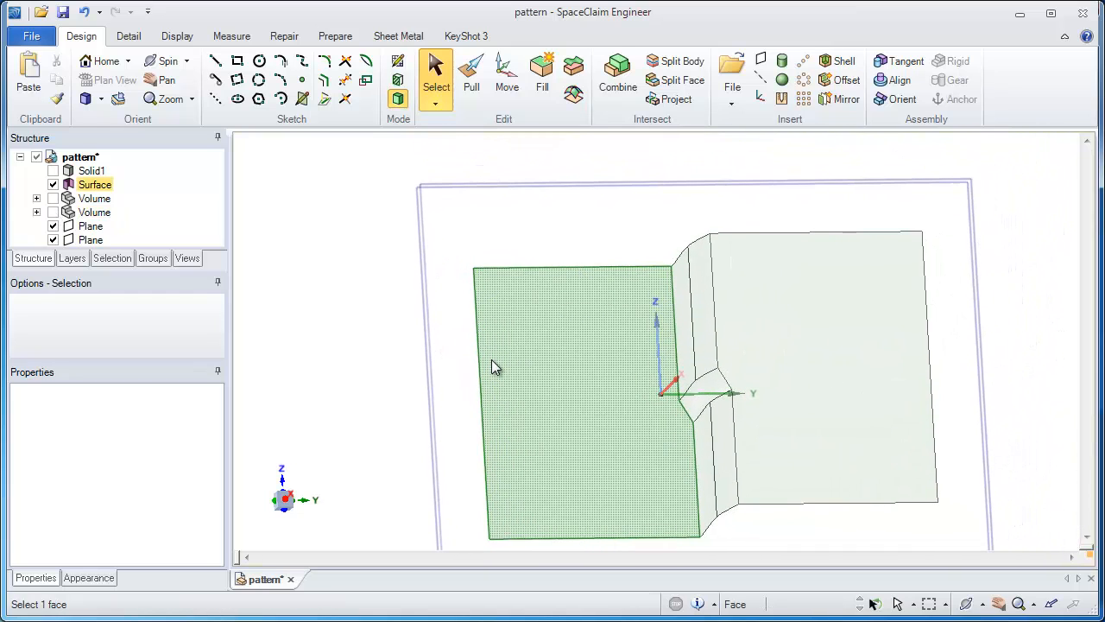
{"action": "left_click", "coordinate": [442, 189]}
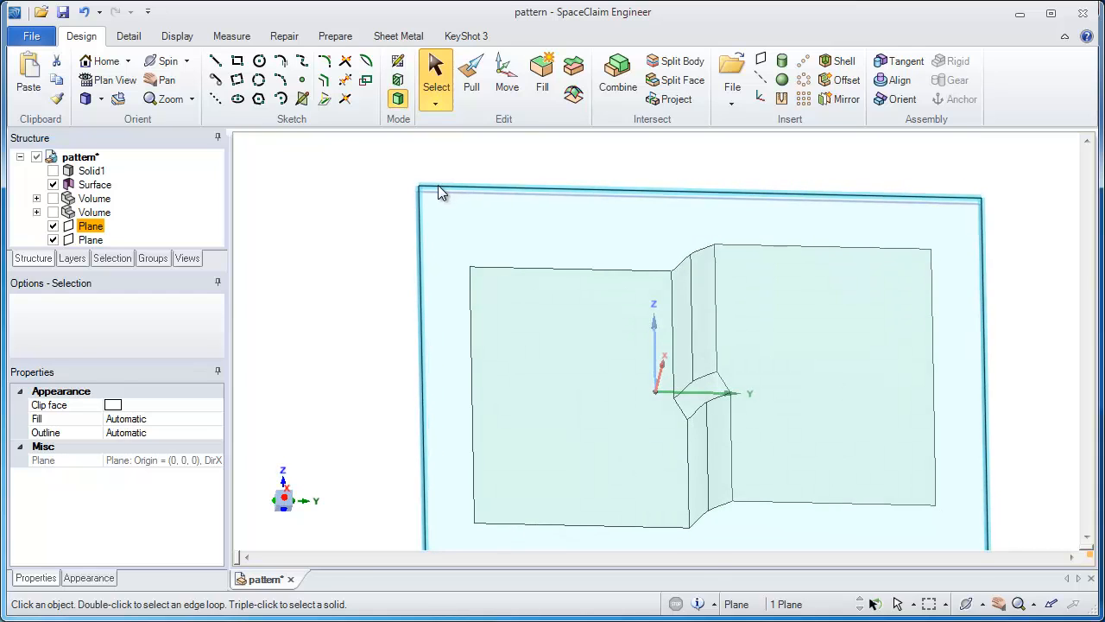
{"action": "key", "text": "r"}
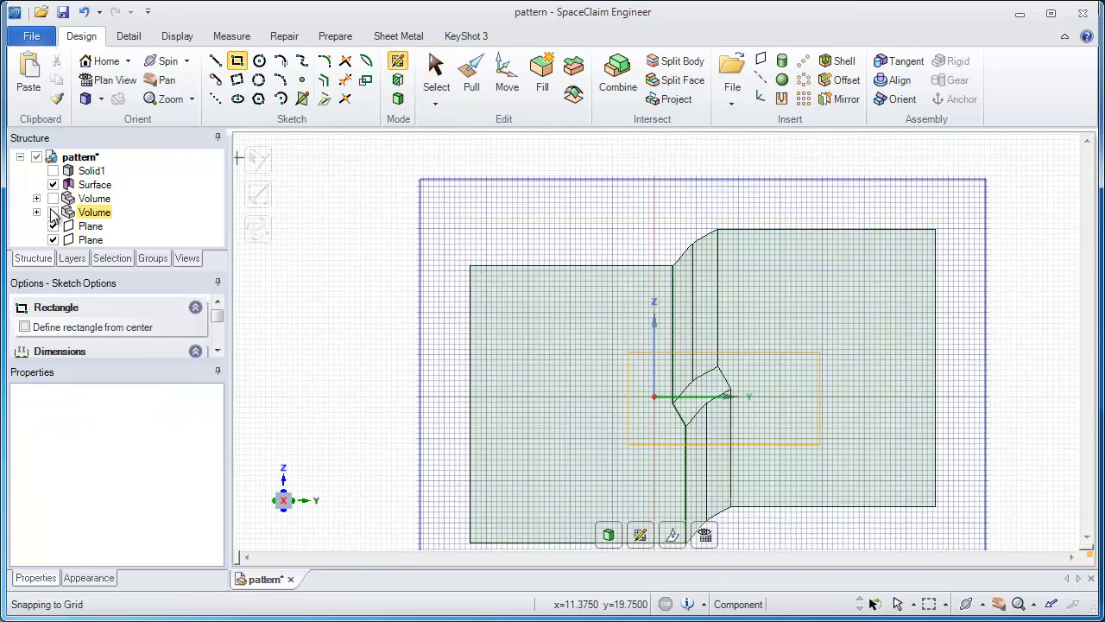
{"action": "left_click", "coordinate": [53, 211]}
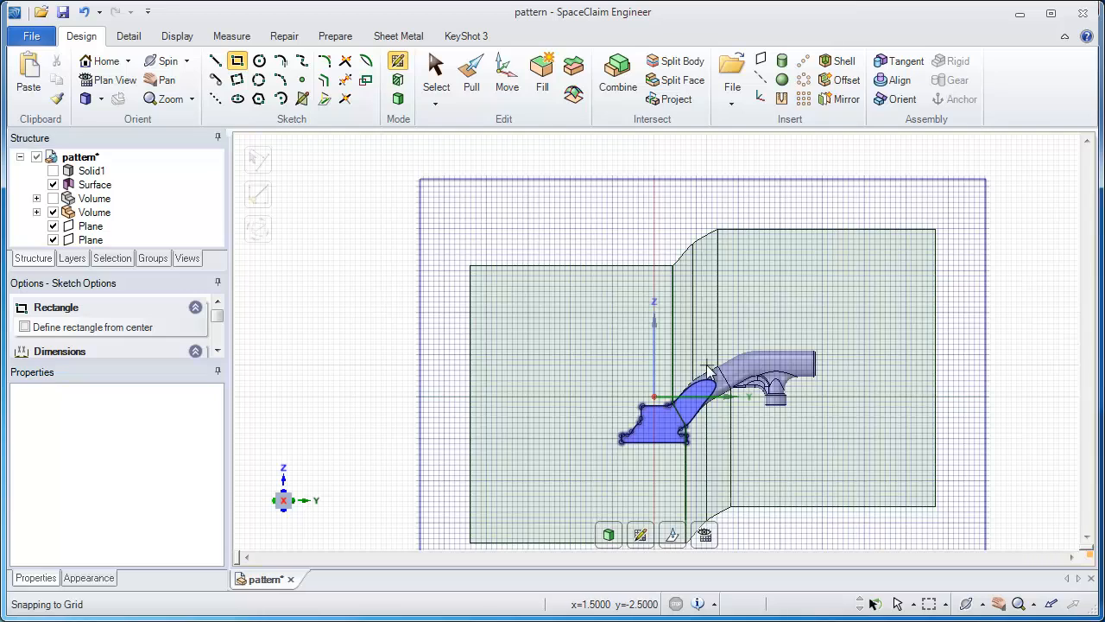
Step: Sketch a rectangle about 11.625 in wide and 7.250 in high around the pipe, and fill it into a surface
{"action": "scroll", "coordinate": [707, 370], "scroll_direction": "up", "scroll_amount": 2}
{"action": "middle_click_drag", "start_coordinate": [697, 397], "coordinate": [583, 326], "text": "shift"}
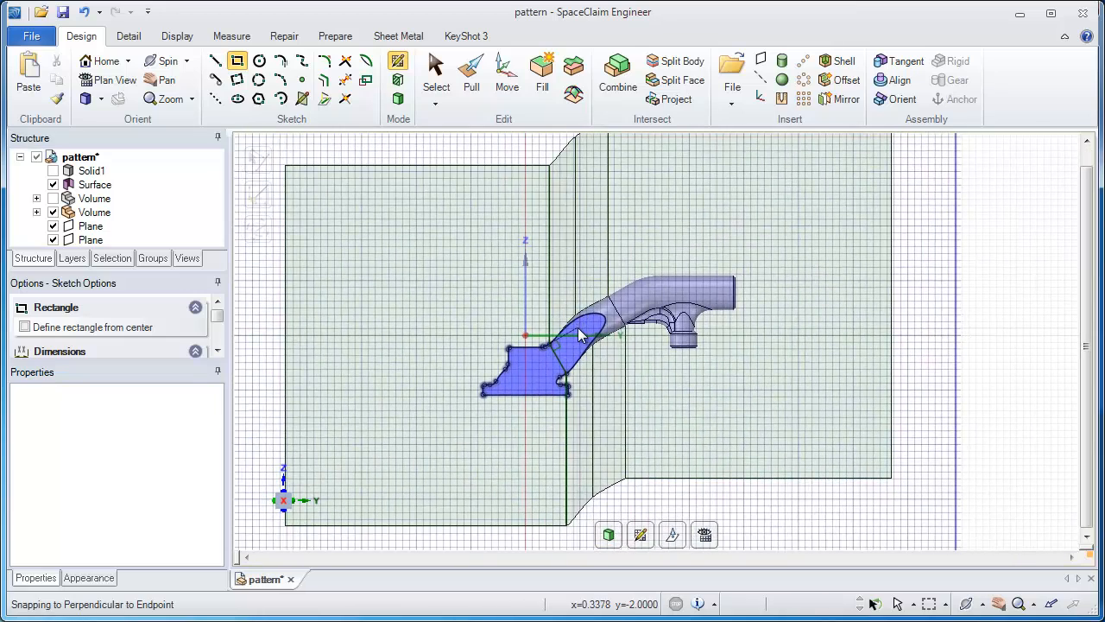
{"action": "left_click", "coordinate": [445, 234]}
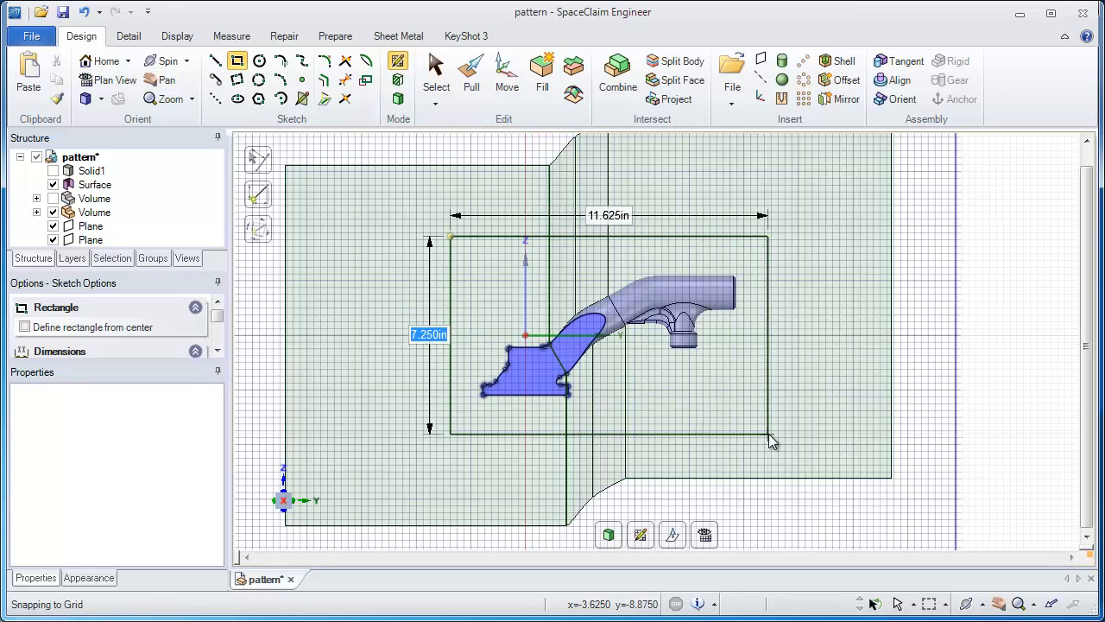
{"action": "key", "text": "Tab"}
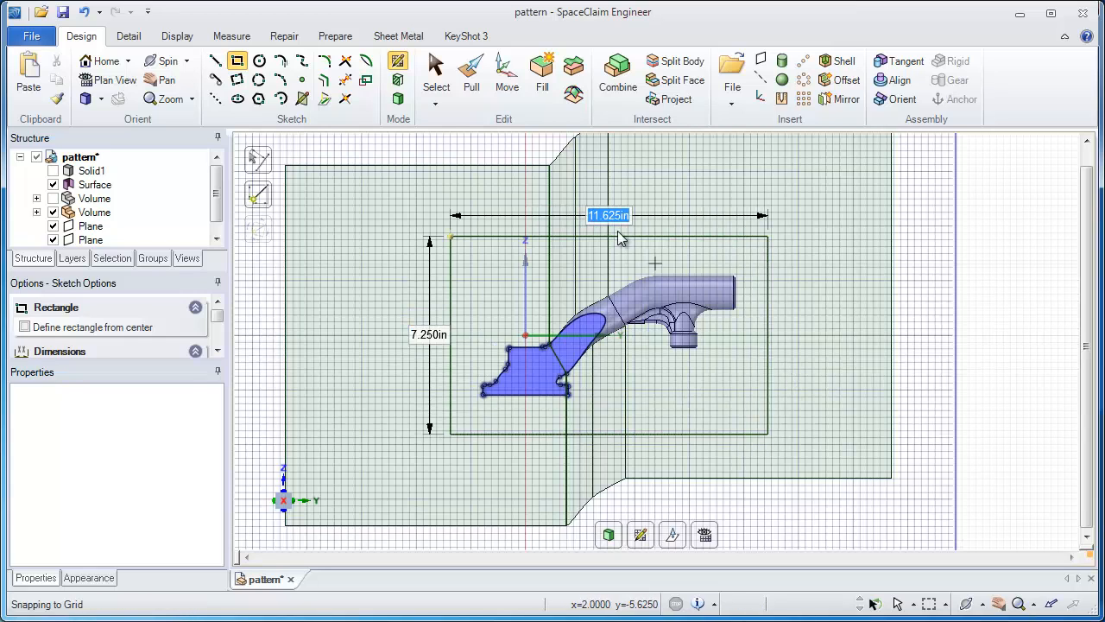
{"action": "left_click", "coordinate": [435, 71]}
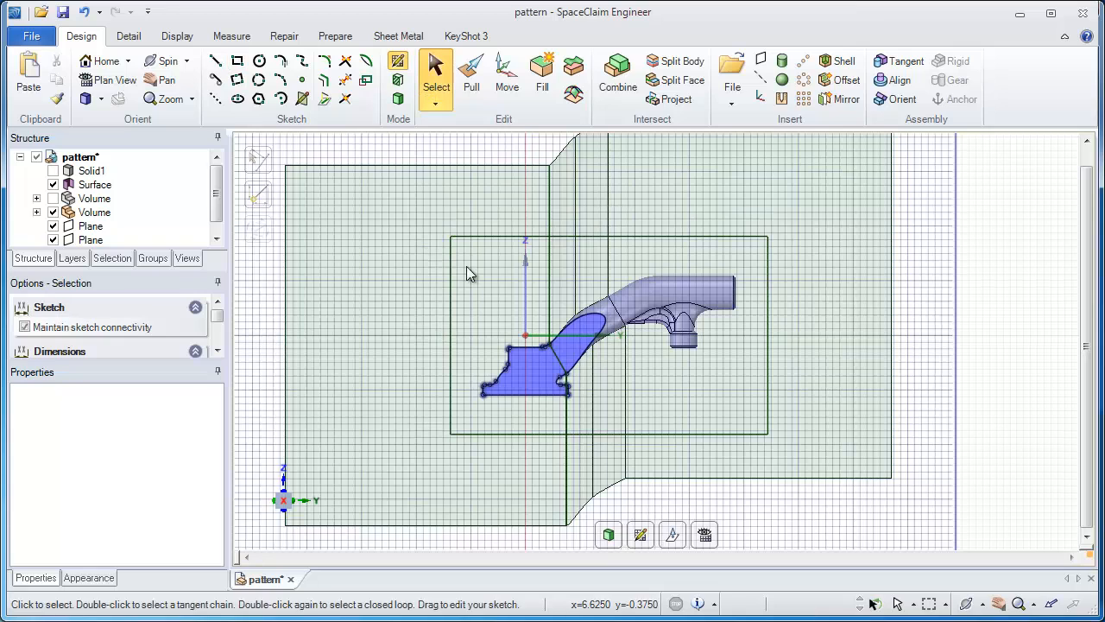
{"action": "left_click", "coordinate": [470, 240]}
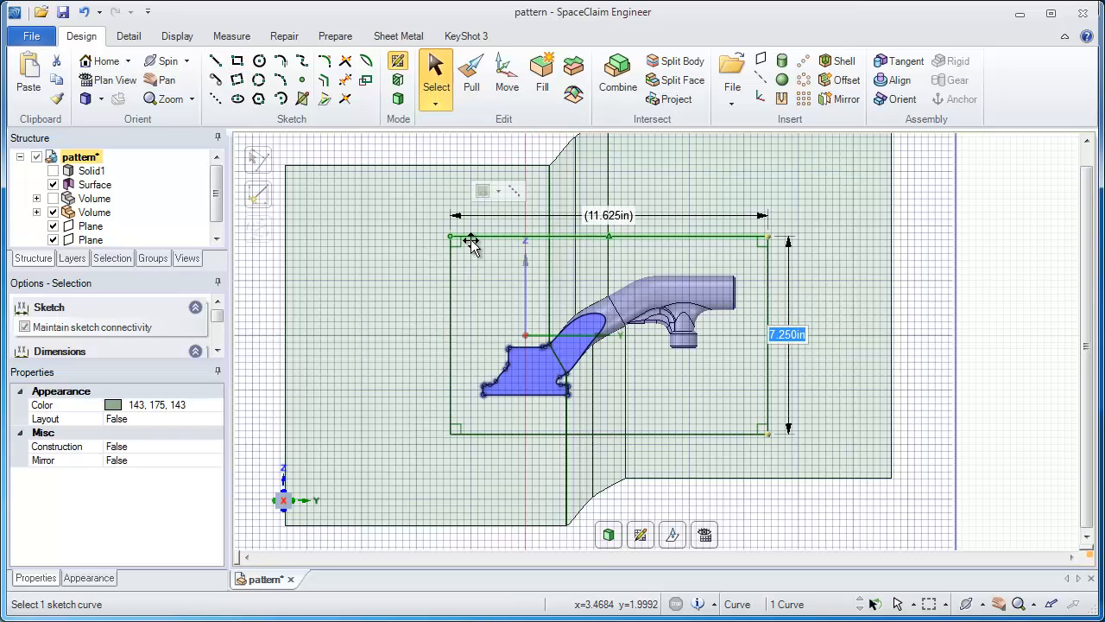
{"action": "left_click", "coordinate": [544, 102]}
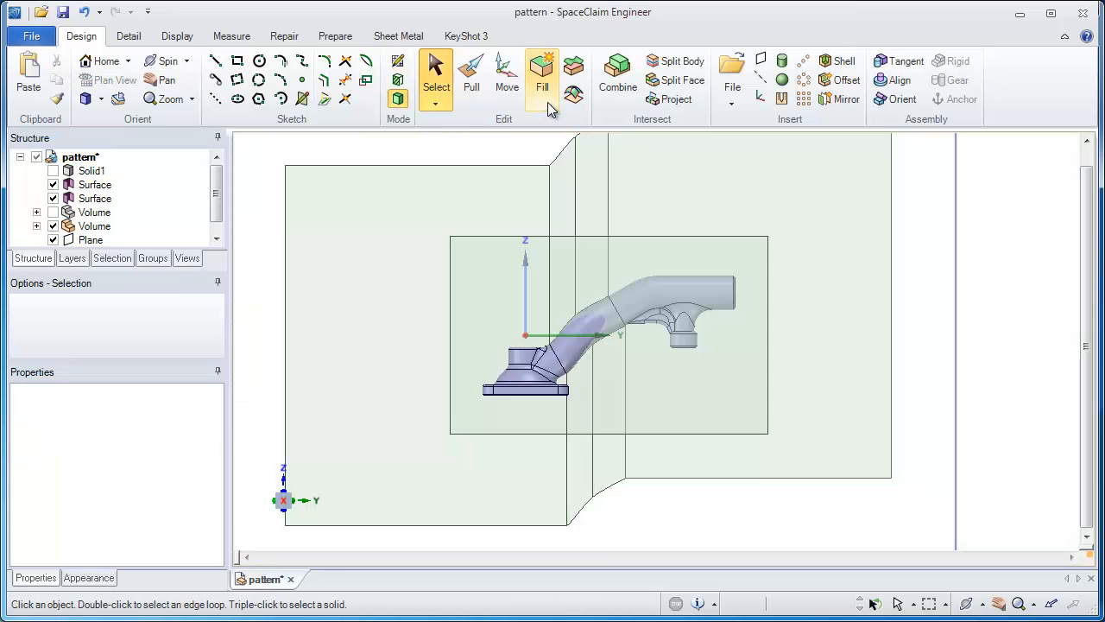
Step: Pull the rectangular surface to both sides with No merge to form a solid block enclosing the pipe
{"action": "left_click", "coordinate": [470, 76]}
{"action": "left_click", "coordinate": [631, 250]}
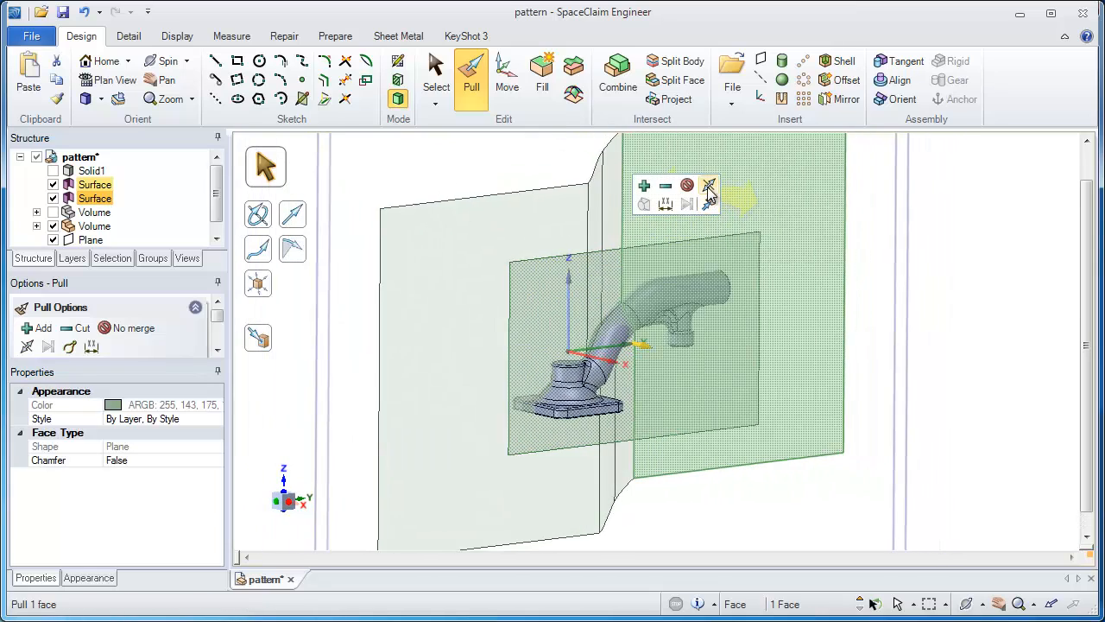
{"action": "left_click", "coordinate": [709, 188]}
{"action": "left_click", "coordinate": [688, 187]}
{"action": "left_click_drag", "start_coordinate": [924, 313], "coordinate": [846, 274]}
{"action": "left_click", "coordinate": [848, 275]}
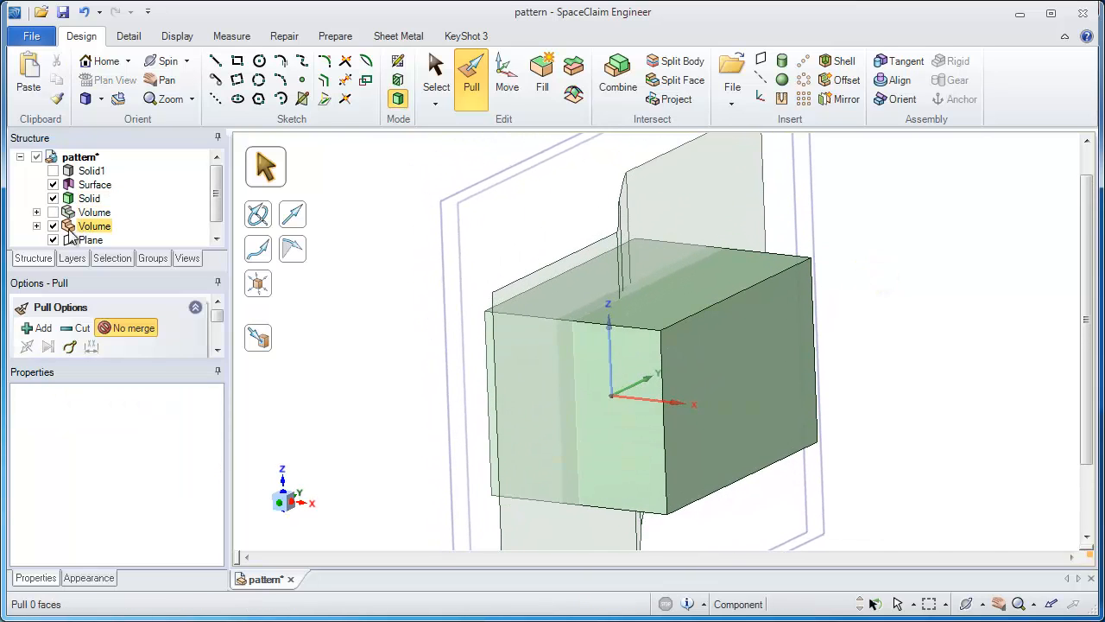
Step: Hide both planes and use Combine to split the block into two solids with the parting surface
{"action": "left_click", "coordinate": [217, 238]}
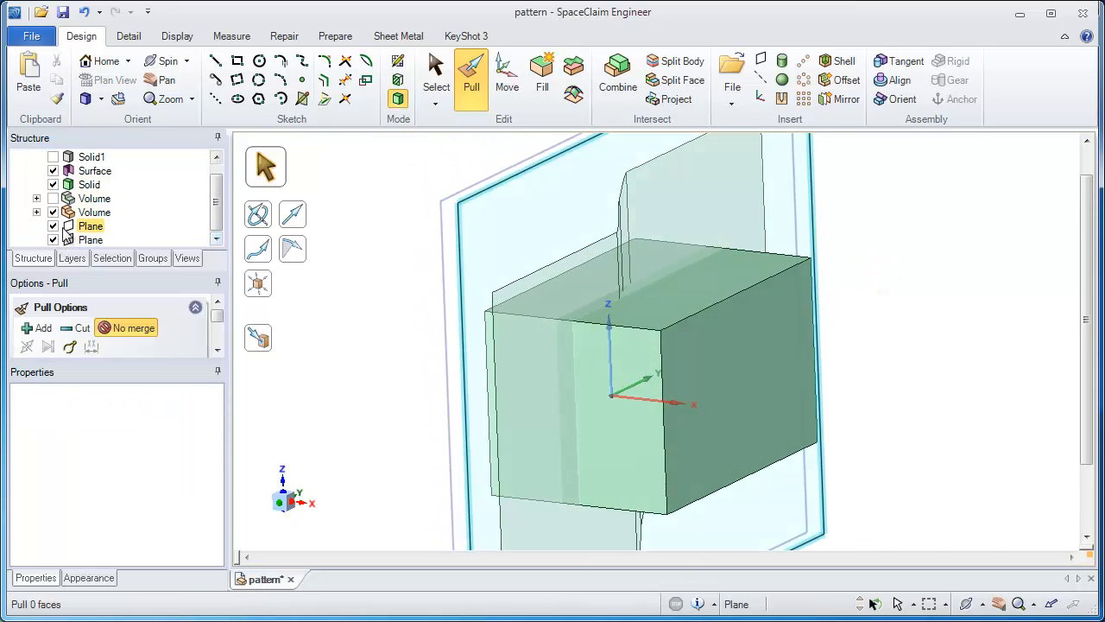
{"action": "left_click", "coordinate": [52, 225]}
{"action": "left_click", "coordinate": [52, 240]}
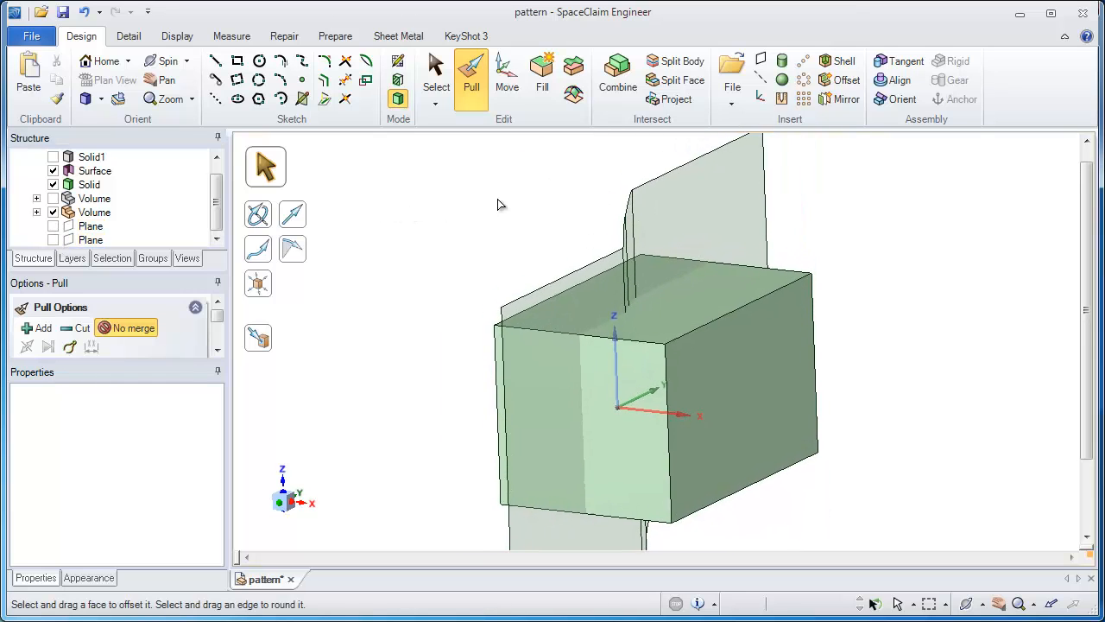
{"action": "left_click", "coordinate": [614, 102]}
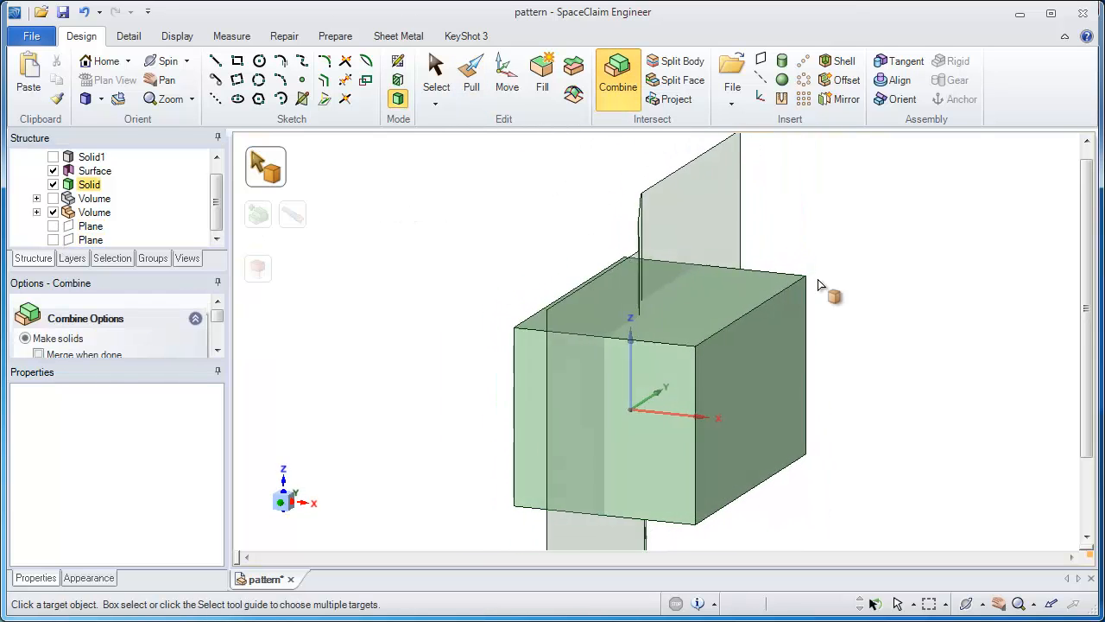
{"action": "left_click", "coordinate": [788, 299]}
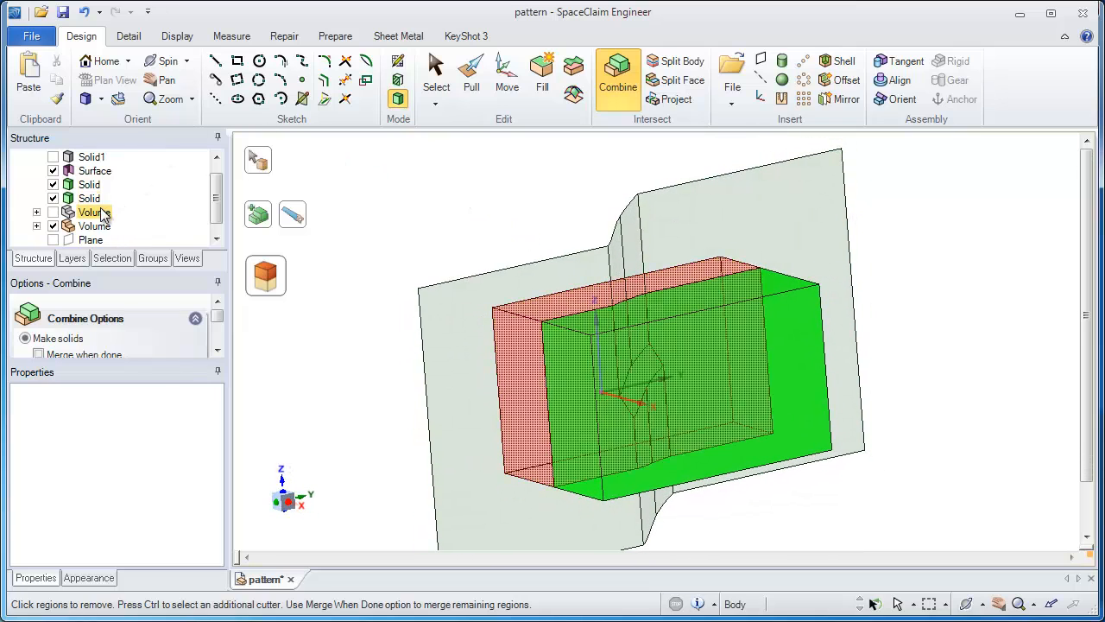
Step: Hide the parting surface and the positive X half of the block to expose the pipe in the other half
{"action": "left_click", "coordinate": [53, 171]}
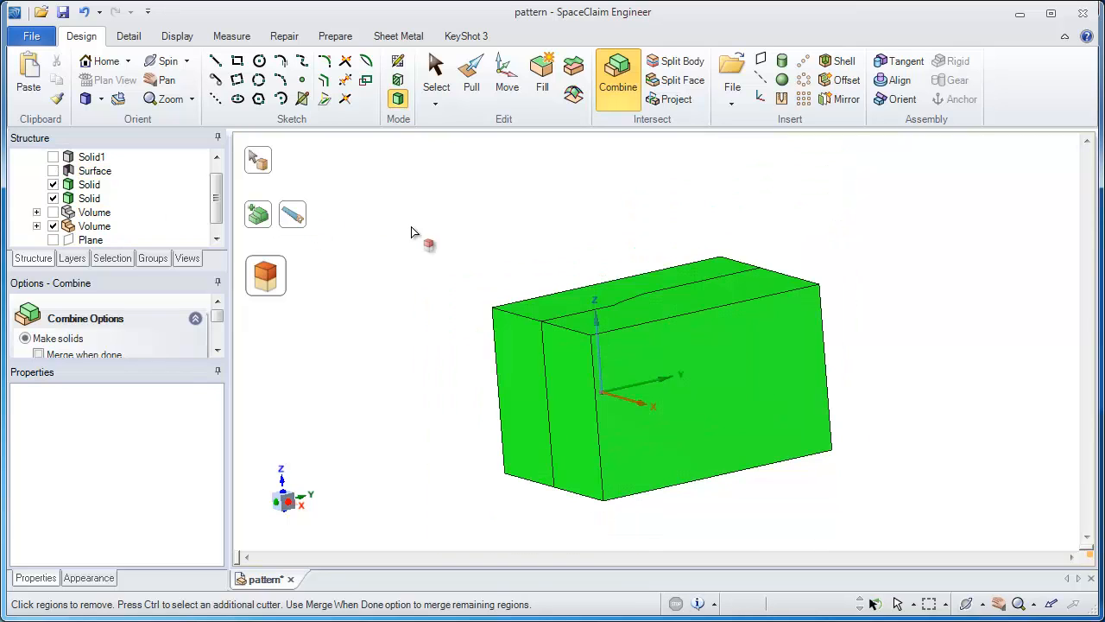
{"action": "key", "text": "Escape"}
{"action": "key", "text": "Escape"}
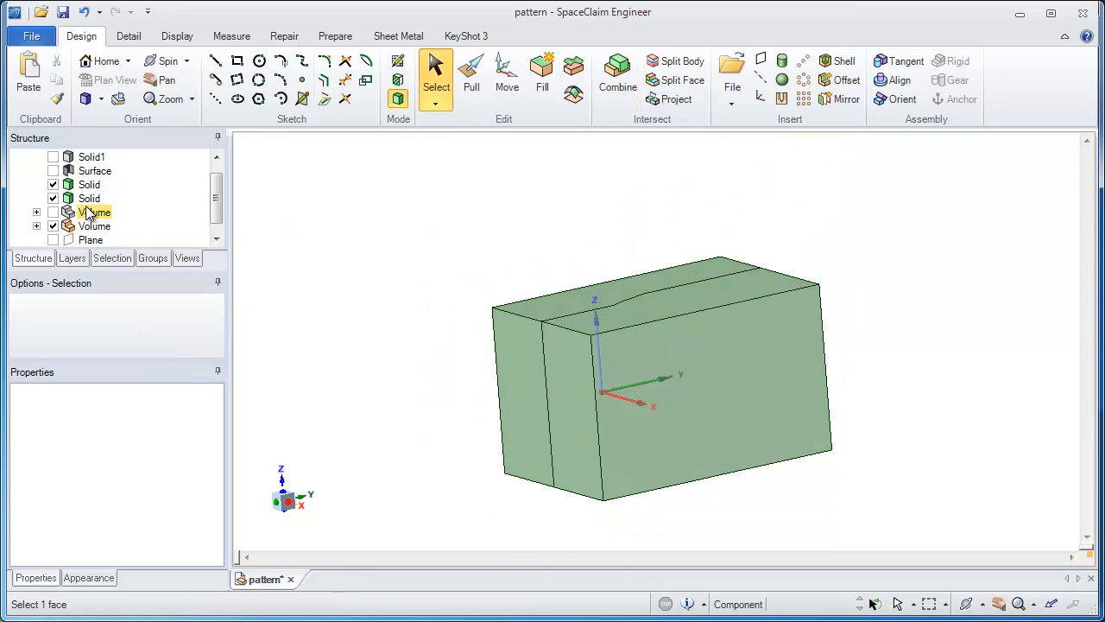
{"action": "left_click", "coordinate": [55, 184]}
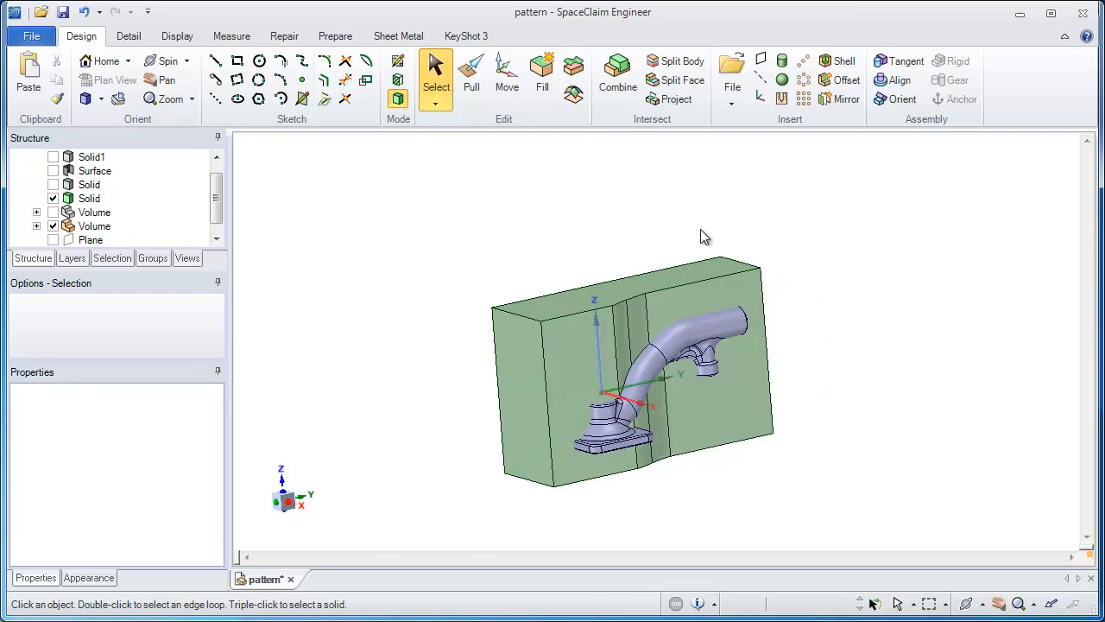
{"action": "middle_click_drag", "start_coordinate": [700, 229], "coordinate": [735, 335]}
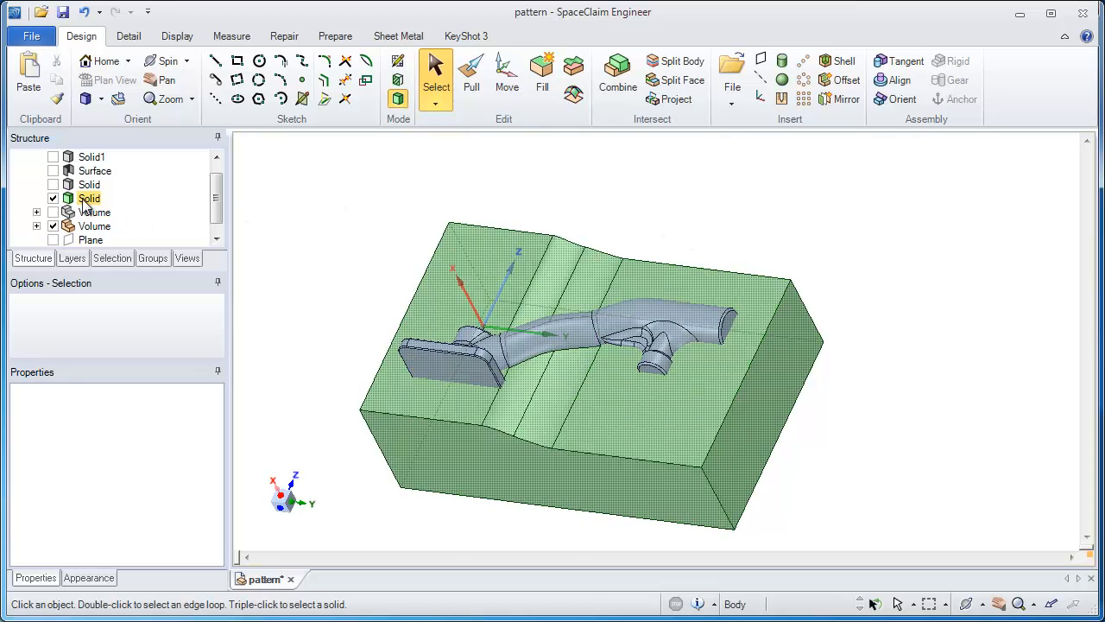
Step: Copy and paste the pipe's volume body, and move the copy into the visible Volume component beside the original
{"action": "left_click", "coordinate": [36, 226]}
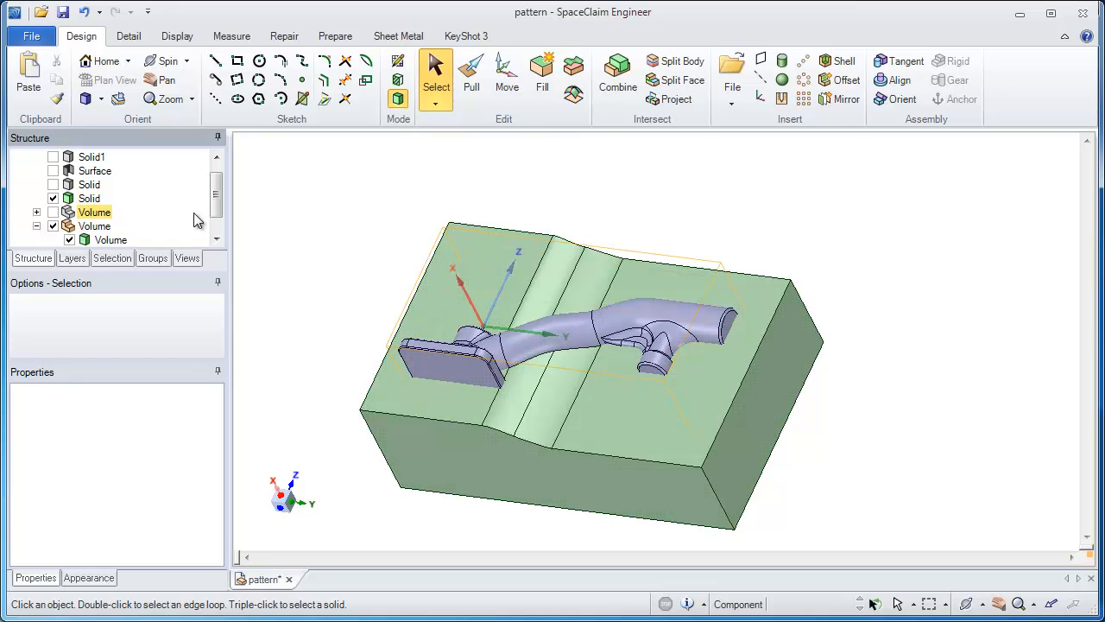
{"action": "scroll", "coordinate": [216, 213], "scroll_direction": "down", "scroll_amount": 1}
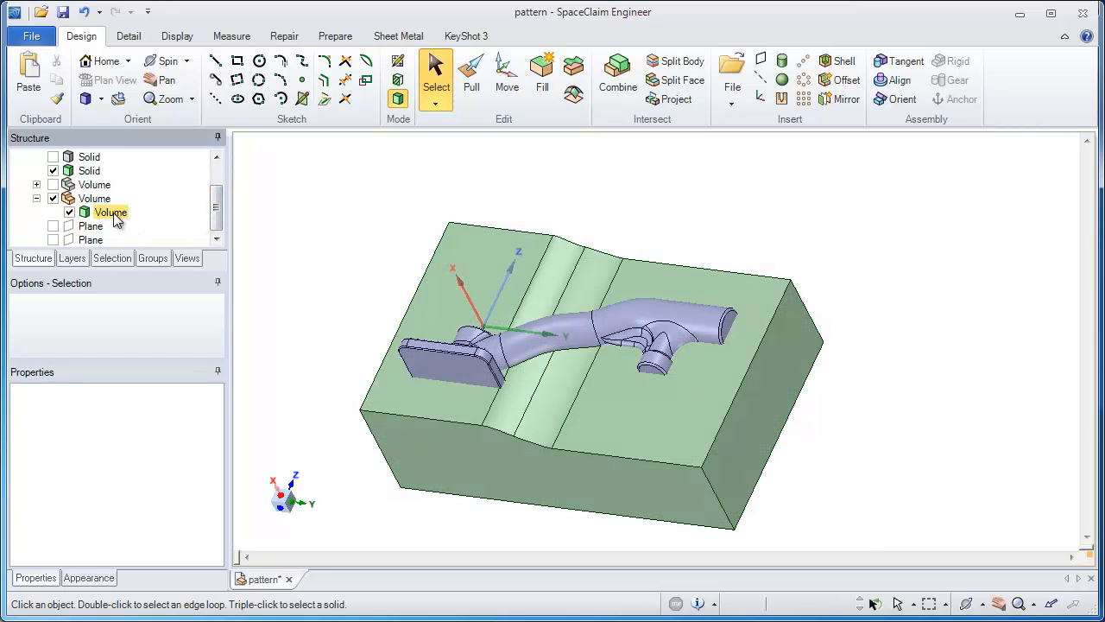
{"action": "left_click", "coordinate": [110, 212]}
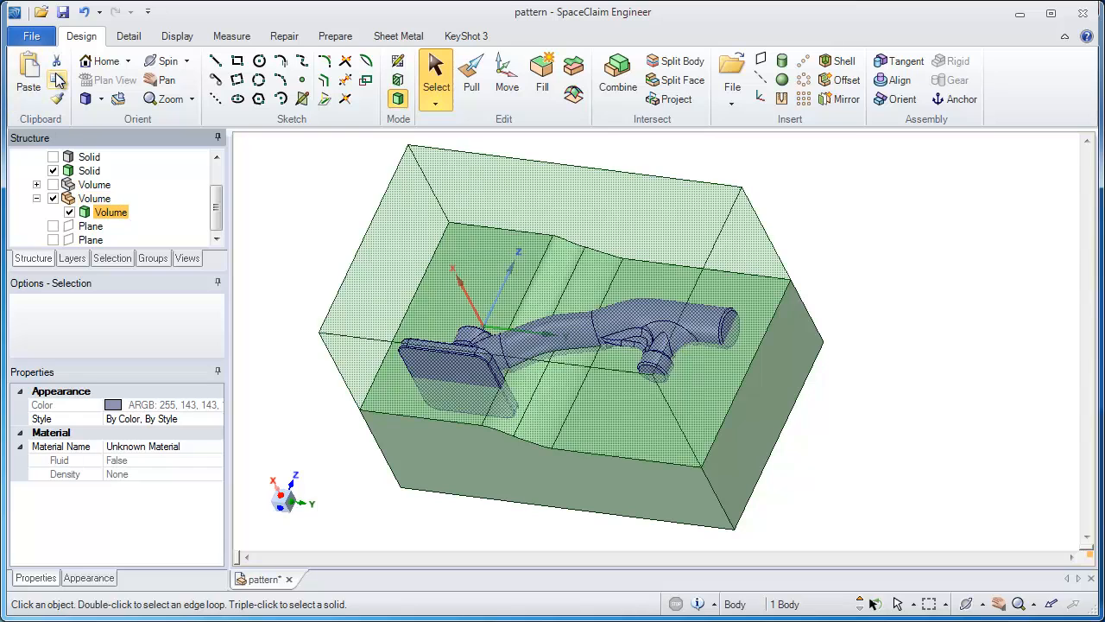
{"action": "left_click", "coordinate": [57, 80]}
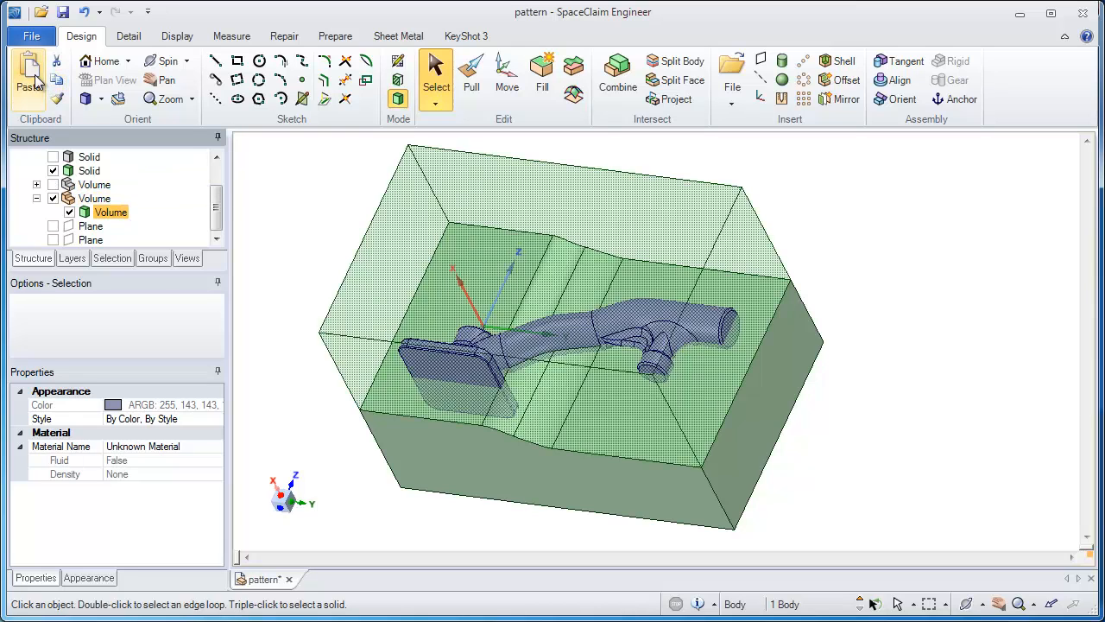
{"action": "left_click", "coordinate": [33, 79]}
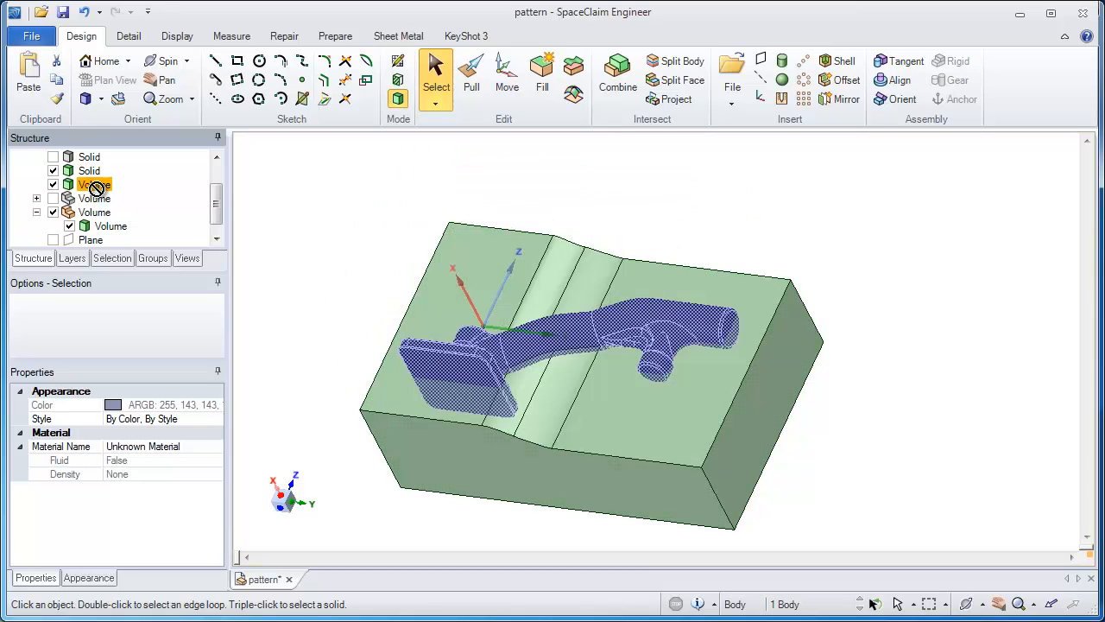
{"action": "left_click_drag", "start_coordinate": [100, 211], "coordinate": [100, 212]}
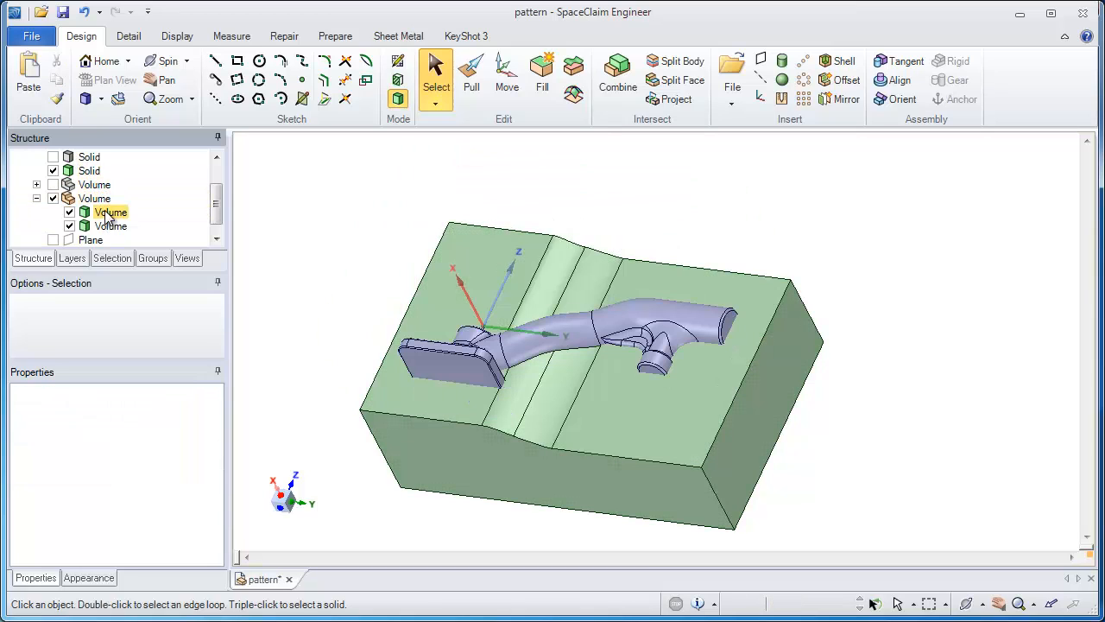
Step: Hide one of the two pipe volume bodies and merge the other with the visible block half using Combine
{"action": "middle_click_drag", "start_coordinate": [299, 222], "coordinate": [452, 198]}
{"action": "left_click", "coordinate": [77, 227]}
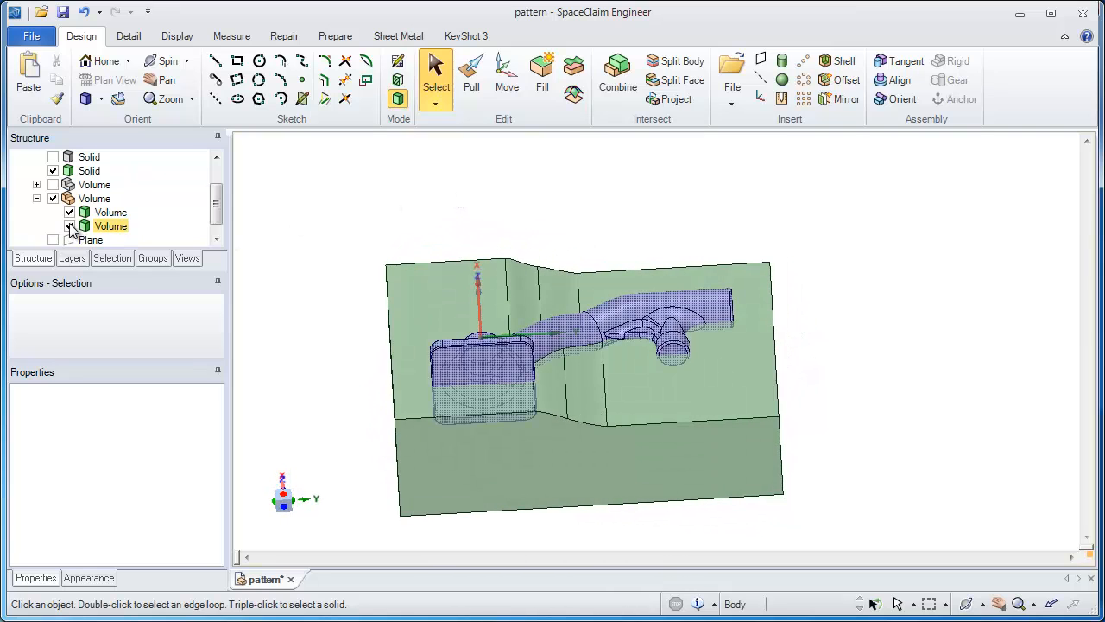
{"action": "left_click", "coordinate": [70, 226]}
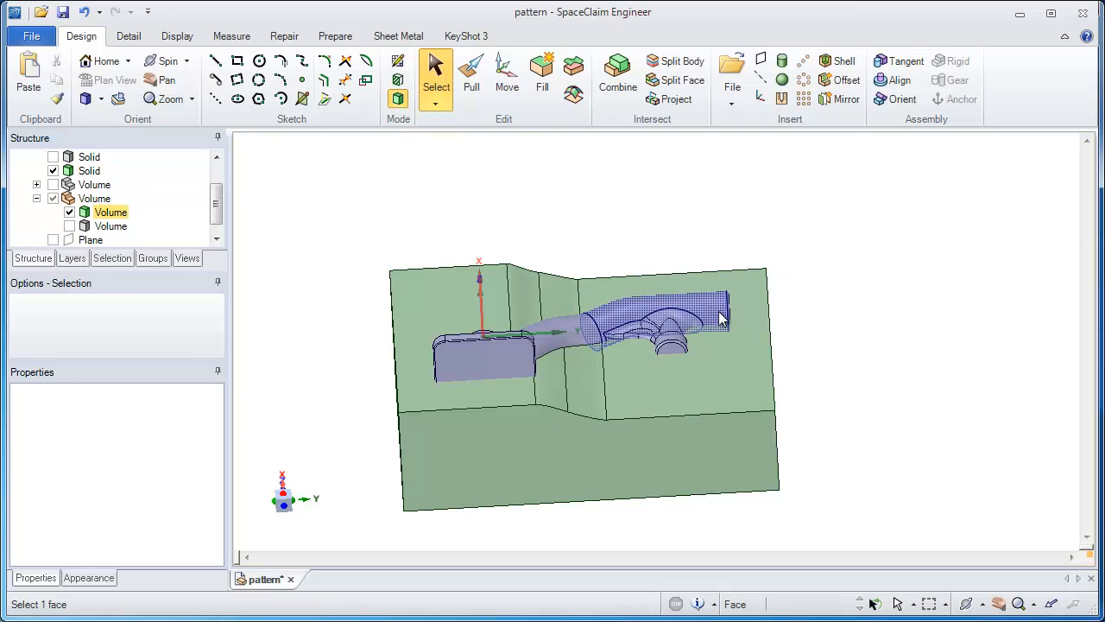
{"action": "left_click", "coordinate": [617, 76]}
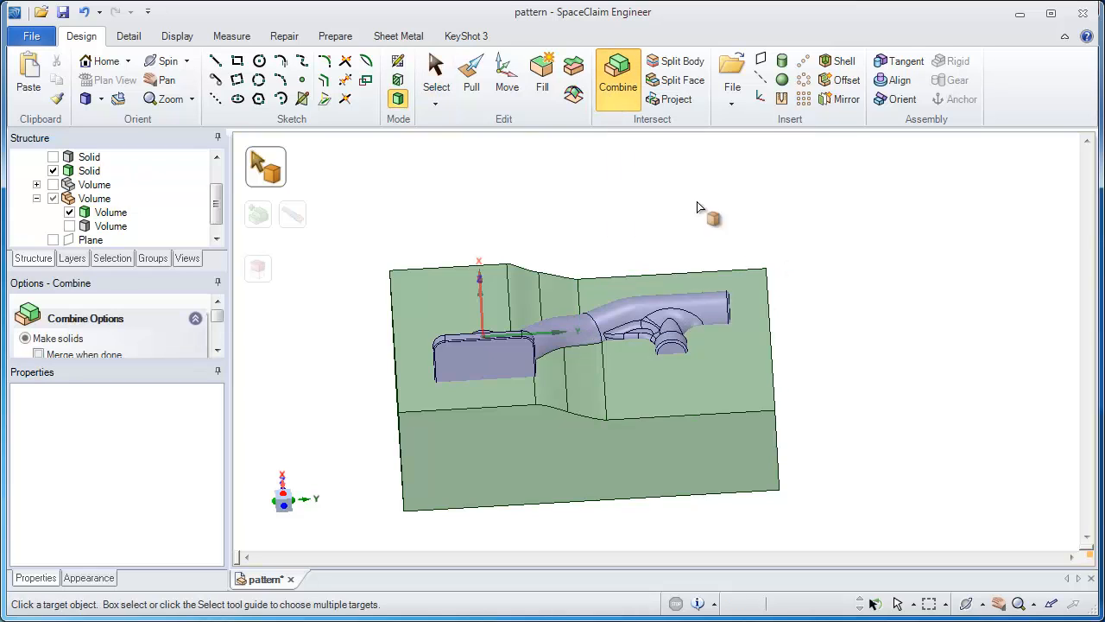
{"action": "key", "text": "ctrl"}
{"action": "left_click_drag", "start_coordinate": [741, 306], "coordinate": [673, 325]}
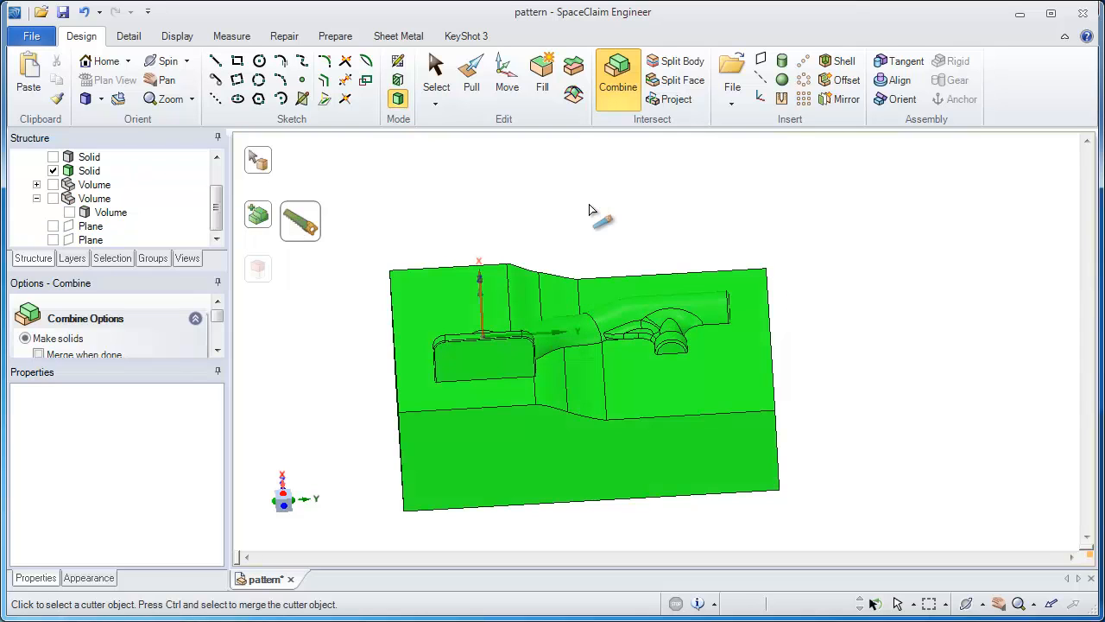
{"action": "key", "text": "Escape"}
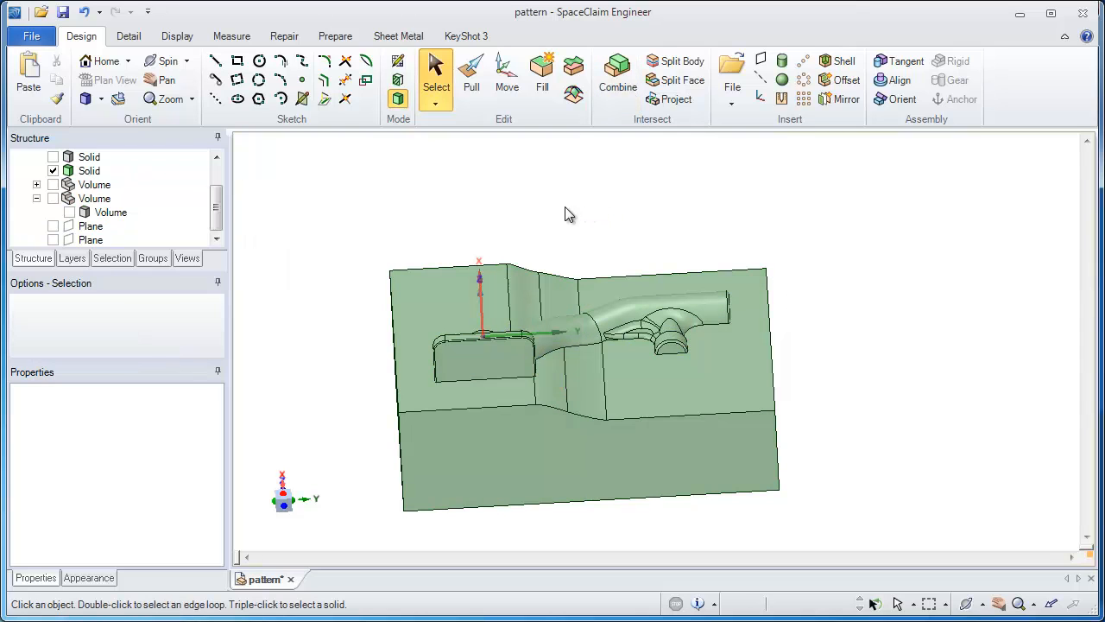
Step: Show only the positive X block half and the remaining pipe volume, and merge the two with Combine
{"action": "left_click", "coordinate": [53, 171]}
{"action": "left_click", "coordinate": [53, 157]}
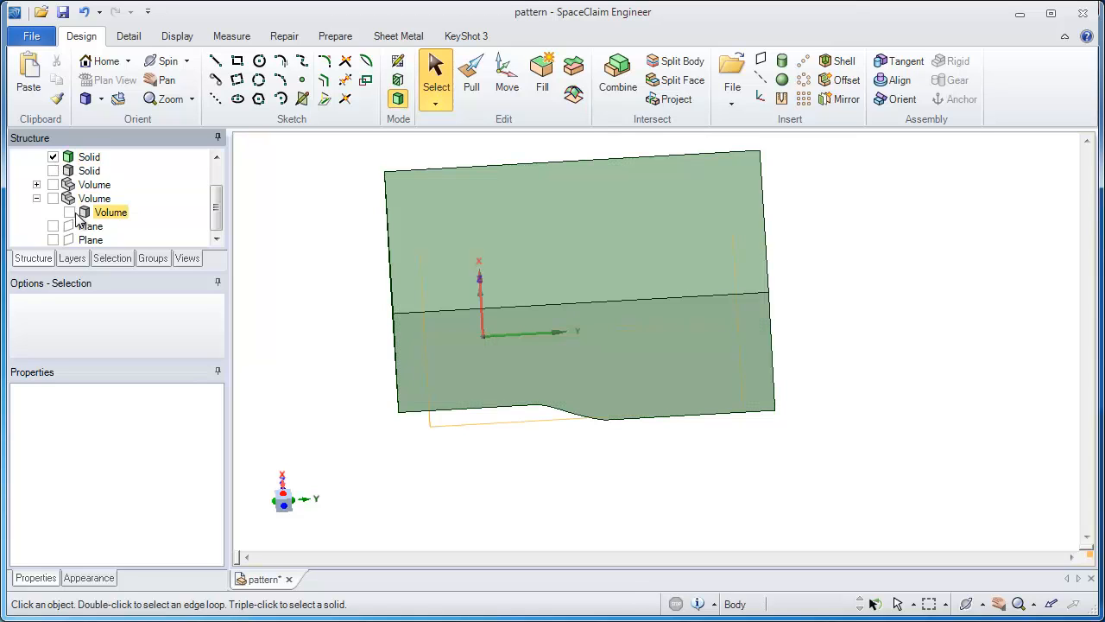
{"action": "mouse_move", "coordinate": [434, 413]}
{"action": "middle_mouse_down"}
{"action": "mouse_move", "coordinate": [423, 406]}
{"action": "mouse_move", "coordinate": [453, 408]}
{"action": "middle_mouse_up"}
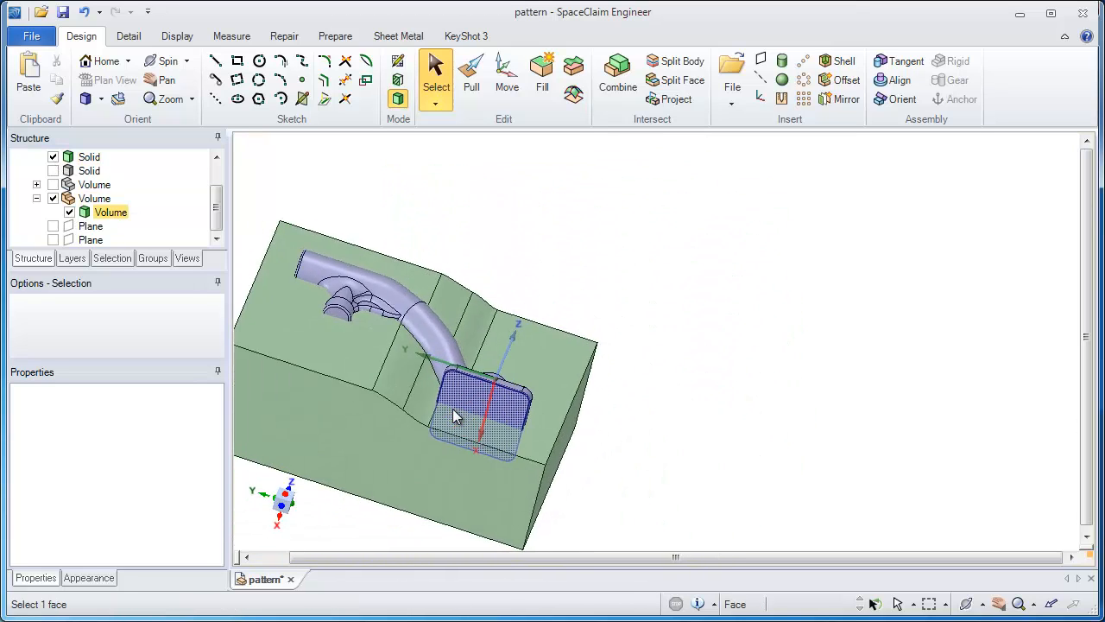
{"action": "left_click", "coordinate": [604, 101]}
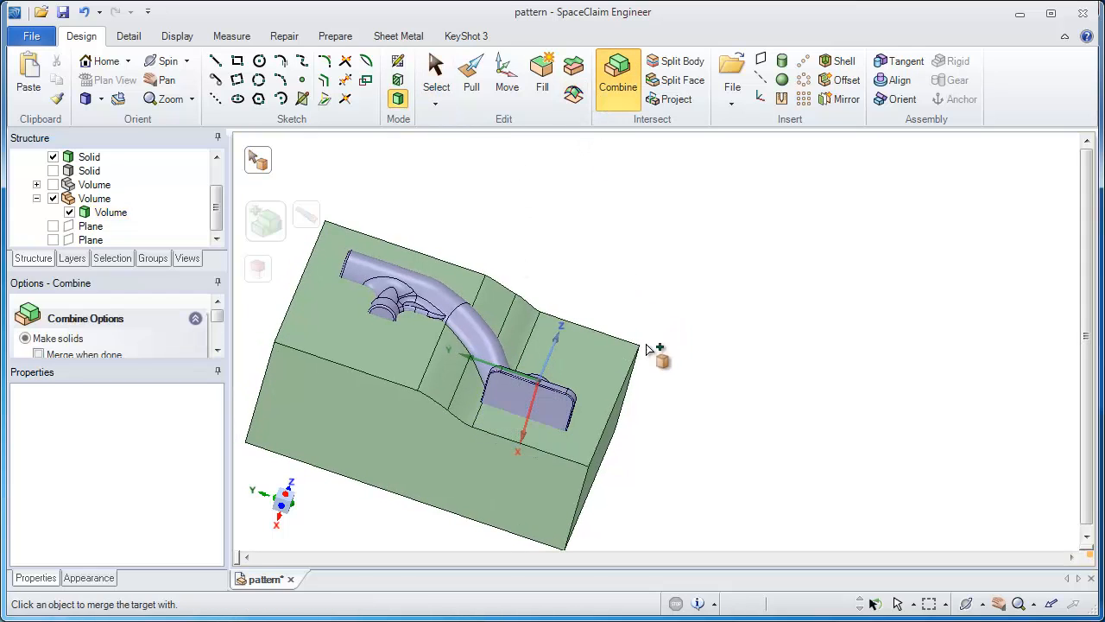
{"action": "left_click_drag", "start_coordinate": [551, 404], "coordinate": [526, 424]}
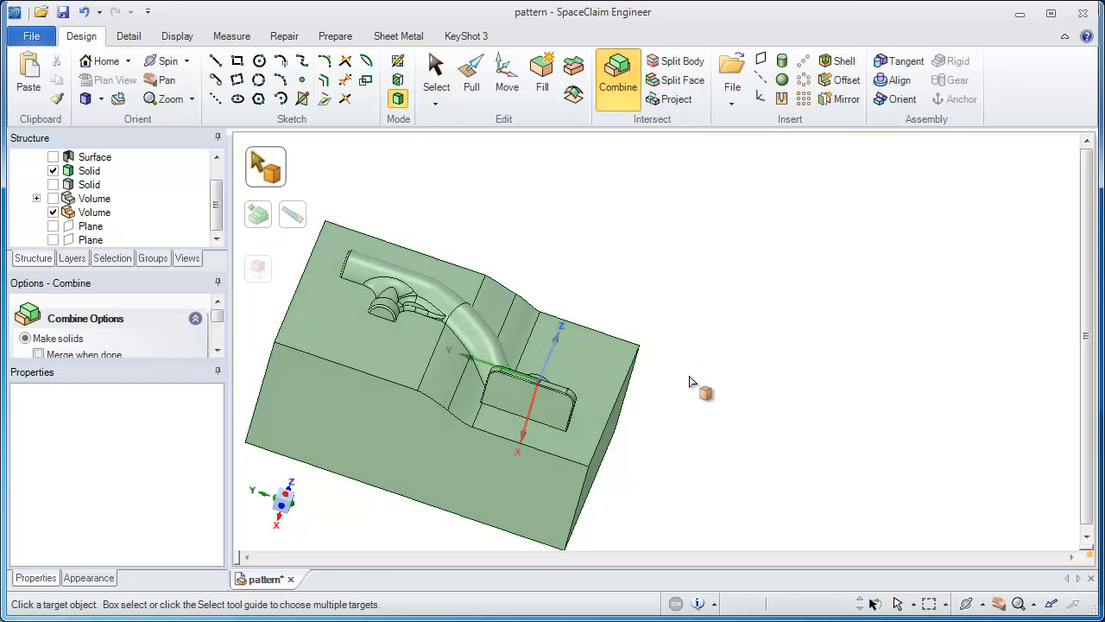
{"action": "right_click_drag", "start_coordinate": [689, 376], "coordinate": [681, 296]}
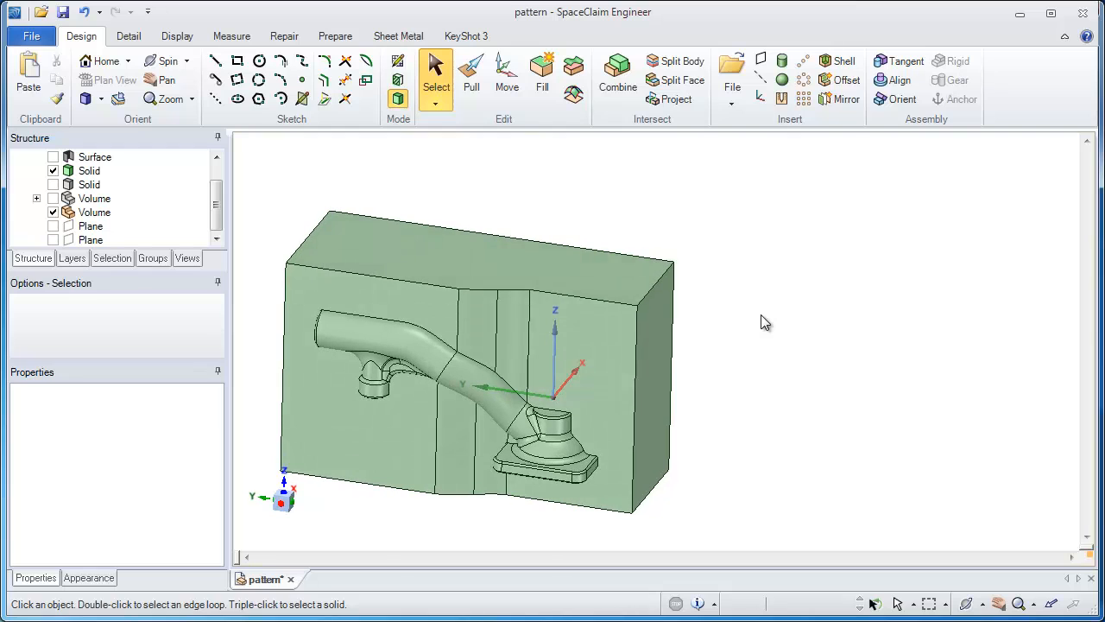
Step: Show the first merged half again and rotate it 180° about the vertical parting edge so both halves lie open side by side
{"action": "left_click", "coordinate": [53, 200]}
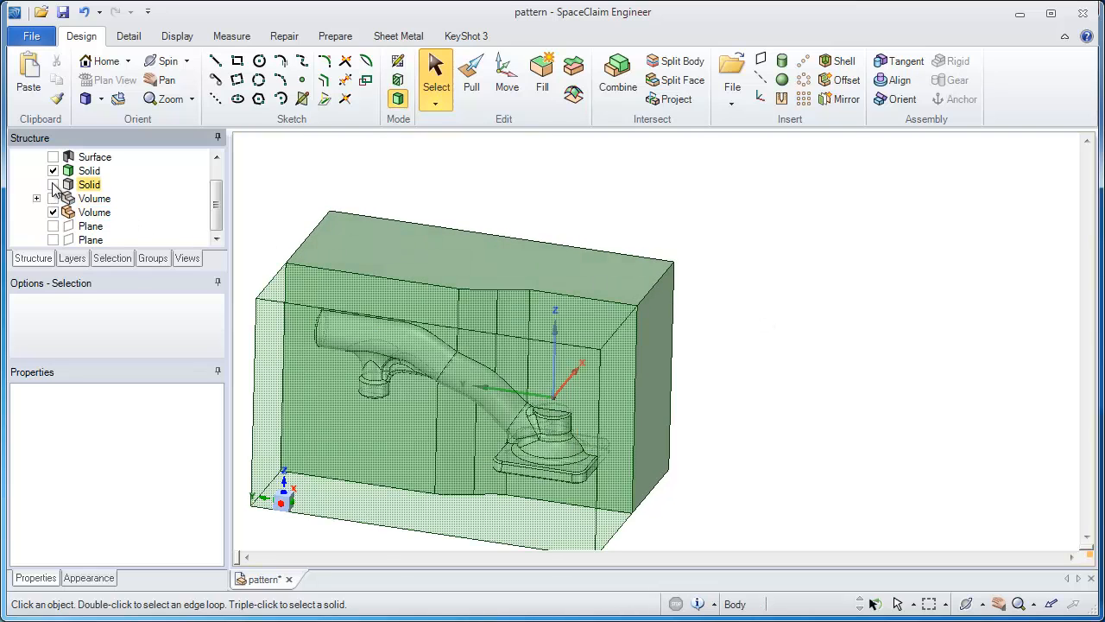
{"action": "left_click", "coordinate": [52, 185]}
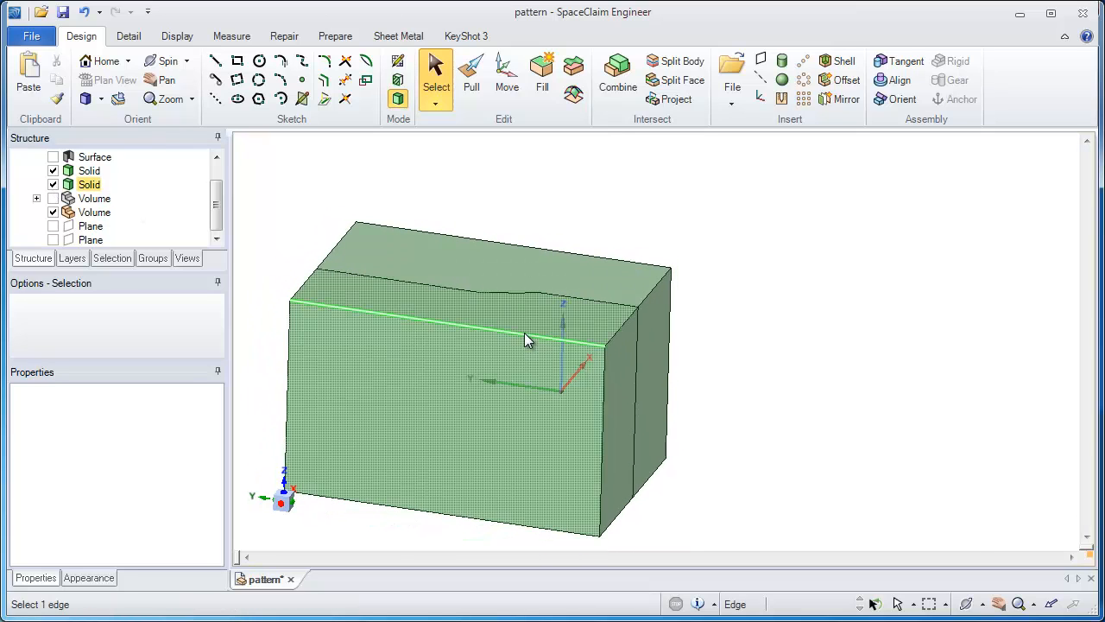
{"action": "triple_click", "coordinate": [545, 321]}
{"action": "key", "text": "m"}
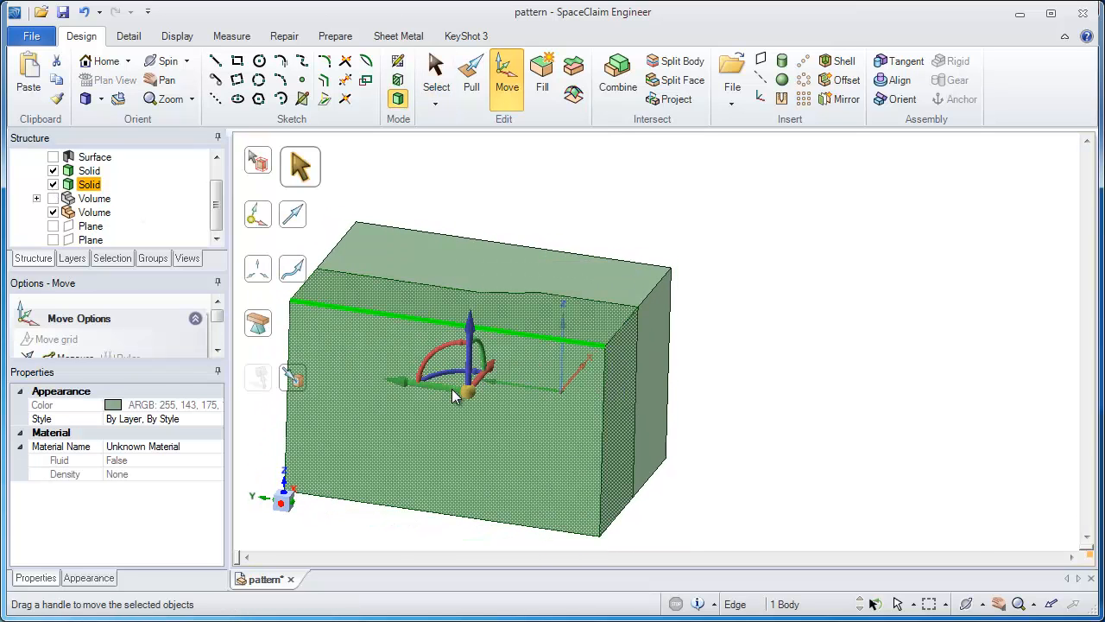
{"action": "left_click_drag", "start_coordinate": [467, 400], "coordinate": [638, 296]}
{"action": "type", "text": "180"}
{"action": "key", "text": "Return"}
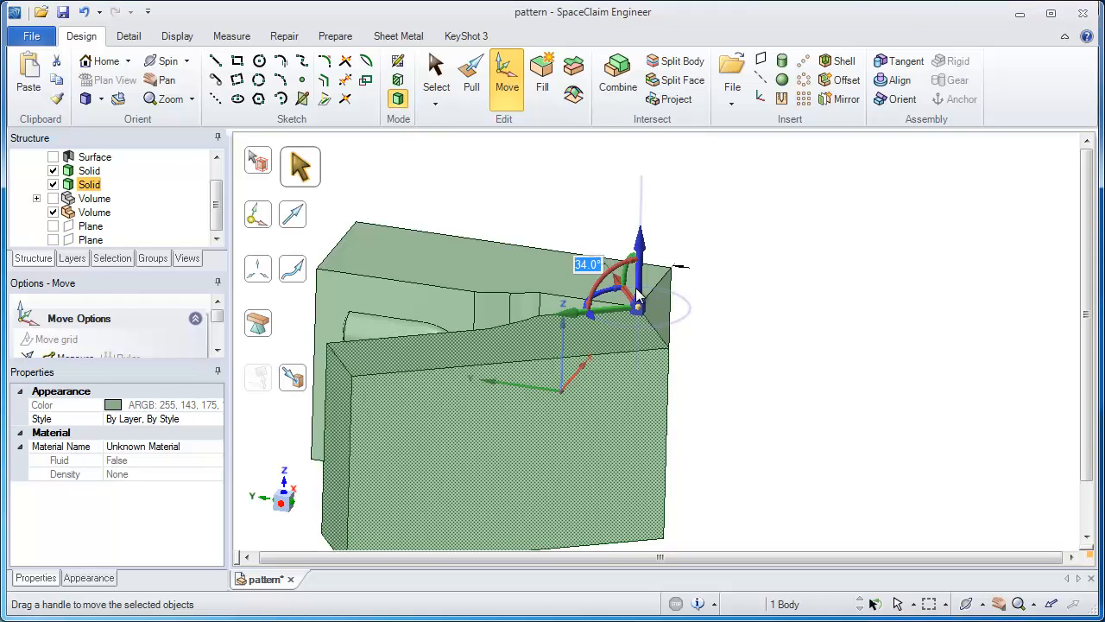
{"action": "left_click", "coordinate": [740, 232]}
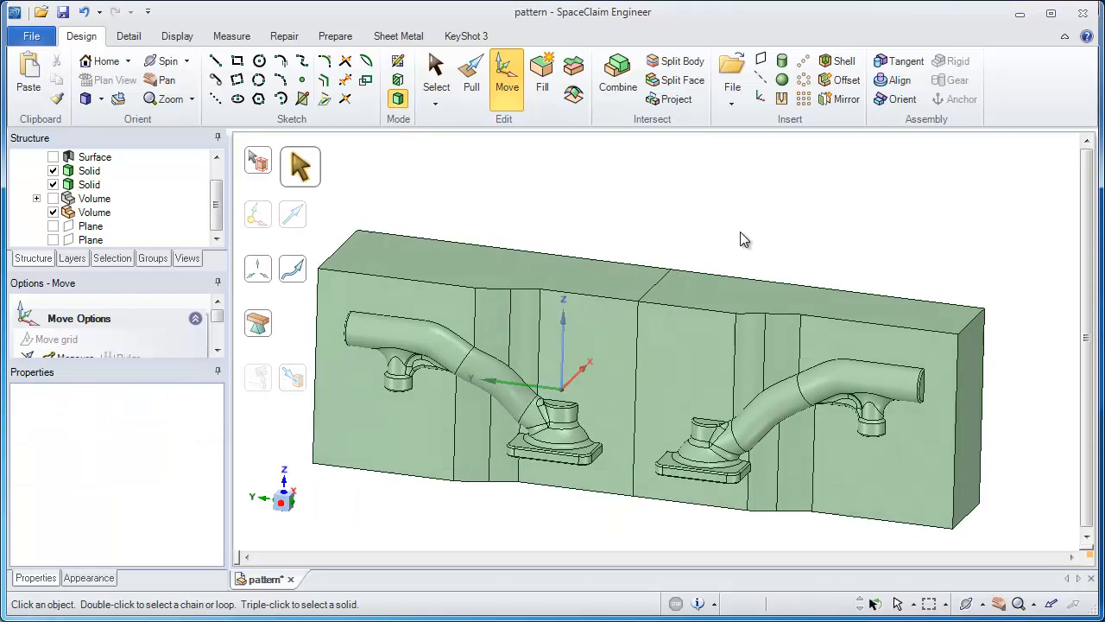
{"action": "middle_click_drag", "start_coordinate": [740, 231], "coordinate": [768, 224]}
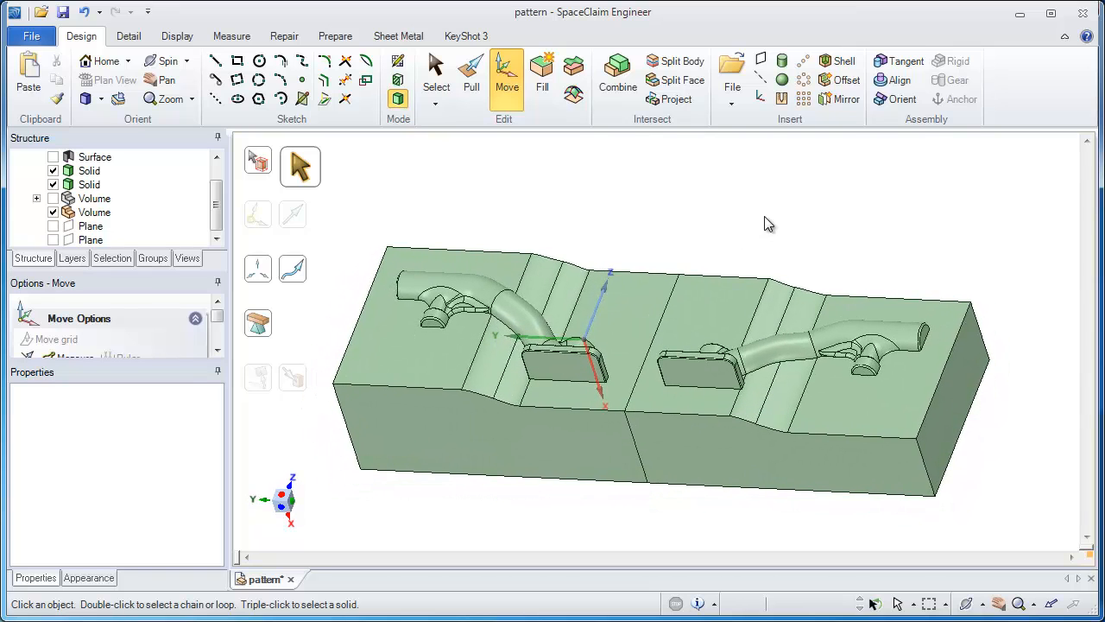